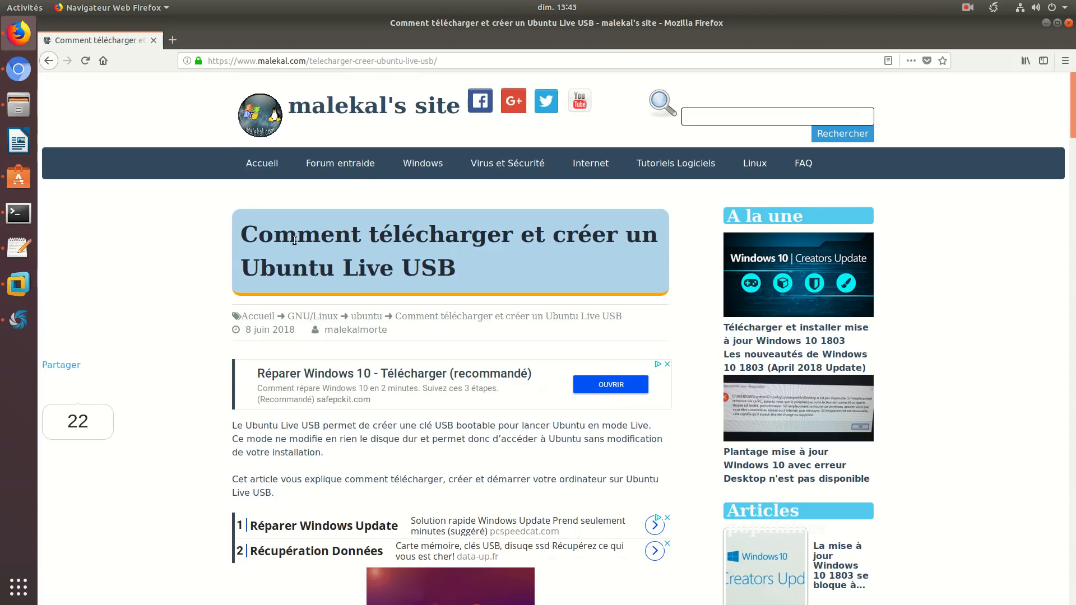
# Skim the malekal article on creating an Ubuntu Live USB, from the title down to the section "Démarrer sur Ubuntu Live USB".
pyautogui.scroll(-5, 208, 279)
pyautogui.scroll(5, 207, 278)
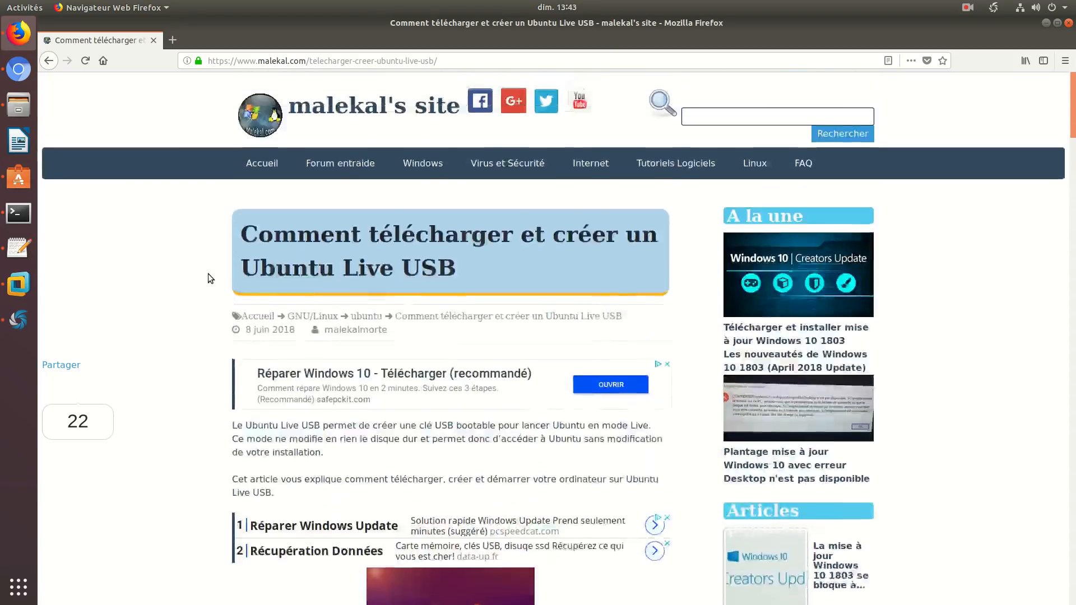
pyautogui.scroll(-20, 207, 278)
pyautogui.scroll(-16, 207, 279)
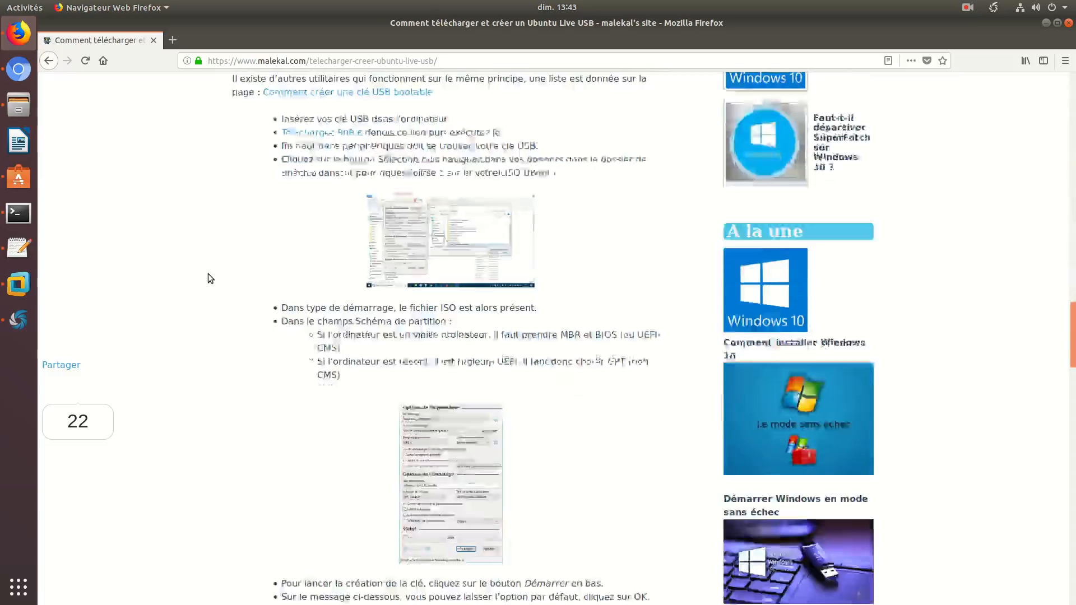
pyautogui.scroll(3, 208, 278)
pyautogui.scroll(9, 208, 278)
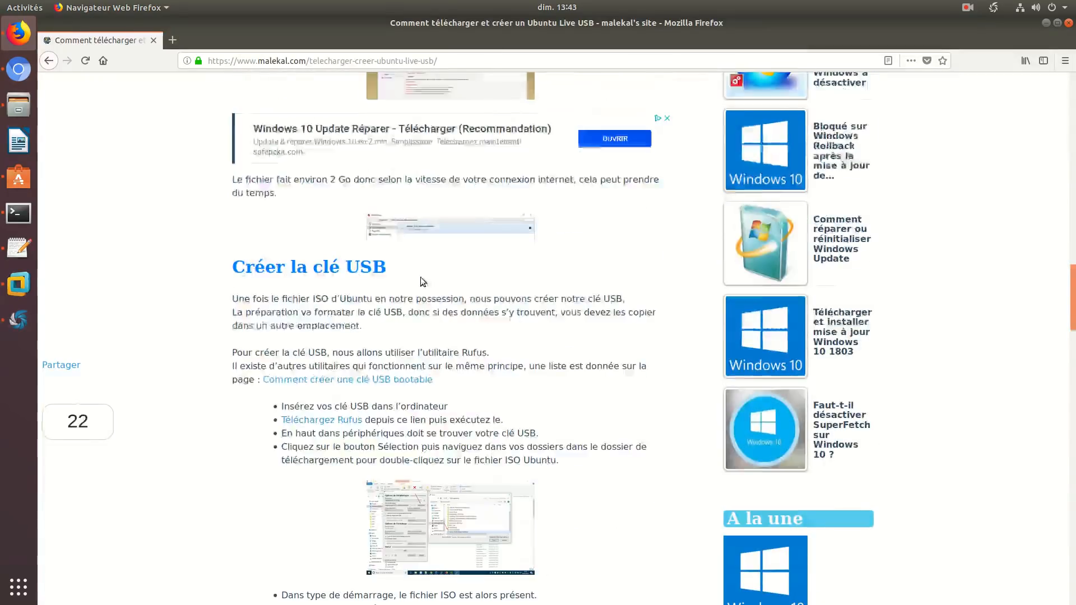
pyautogui.scroll(-14, 228, 367)
pyautogui.scroll(-5, 227, 367)
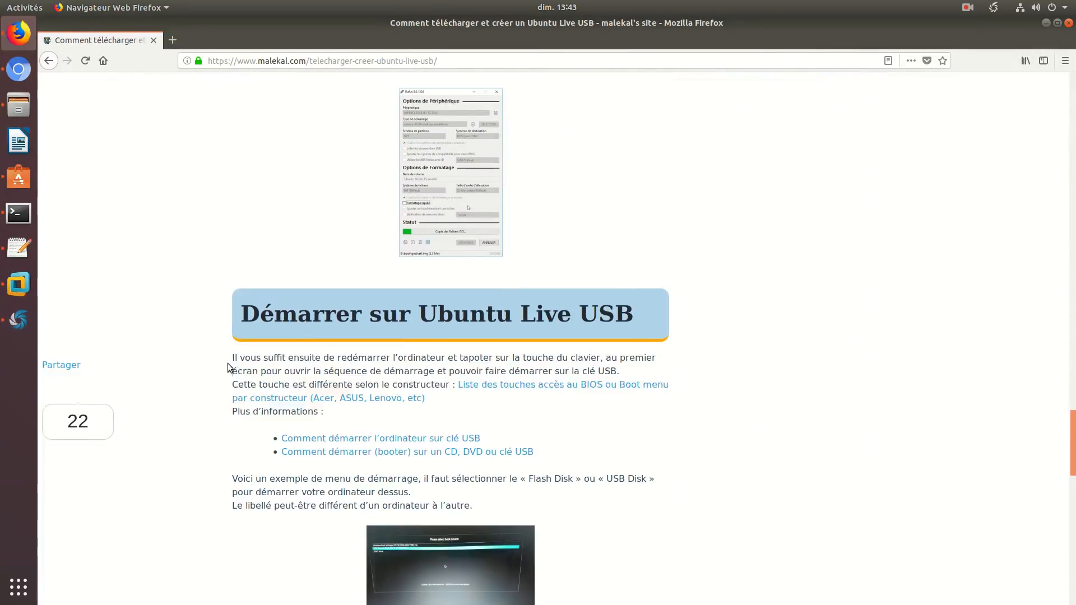
# In the Windows10 virtual machine, request the Ubuntu 18.04 LTS (64bits) download, check the ISO's size and cancel the save.
pyautogui.click(19, 284)
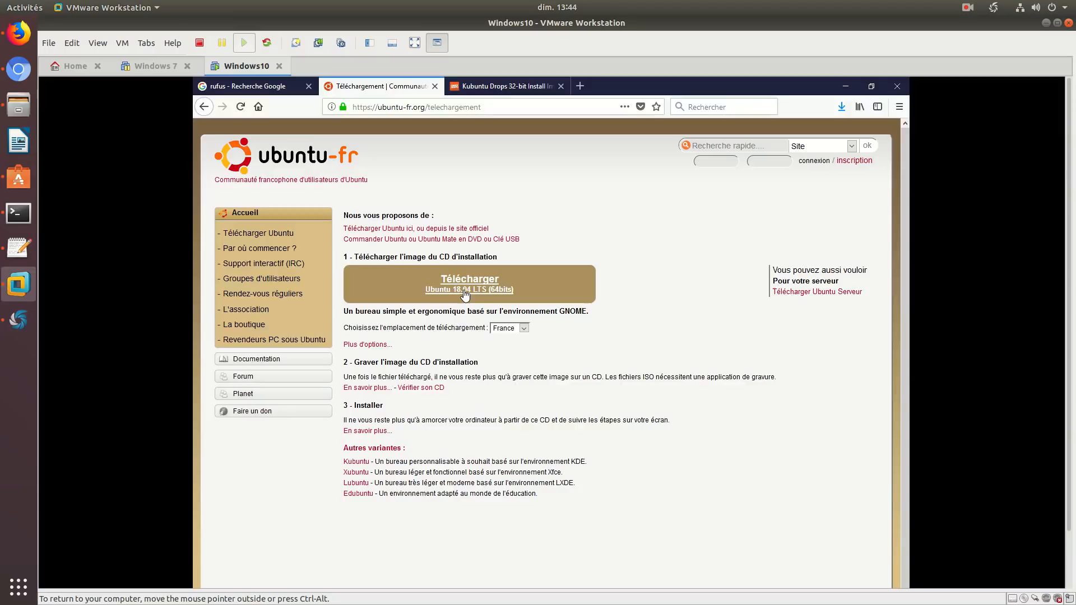
pyautogui.click(465, 295)
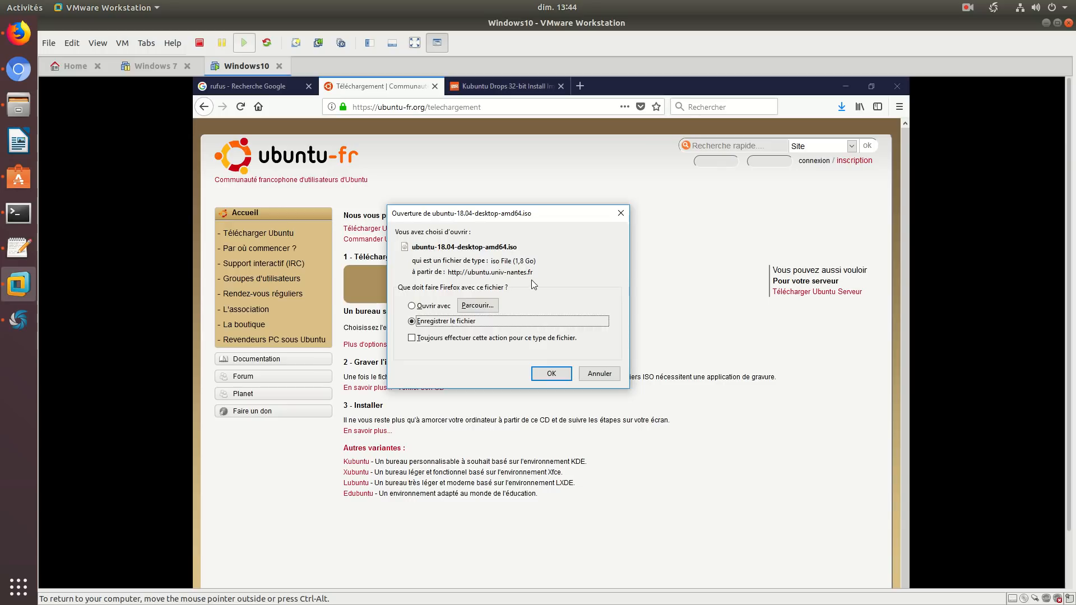
pyautogui.moveTo(513, 260); pyautogui.dragTo(539, 261)
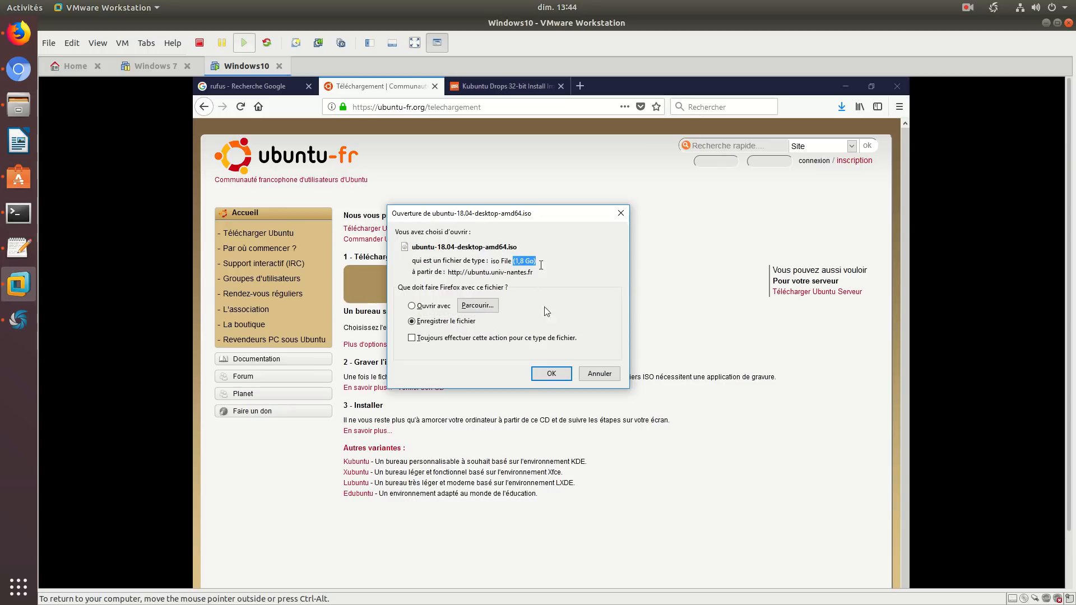
pyautogui.click(599, 374)
pyautogui.moveTo(551, 503); pyautogui.dragTo(477, 457)
pyautogui.click(477, 457)
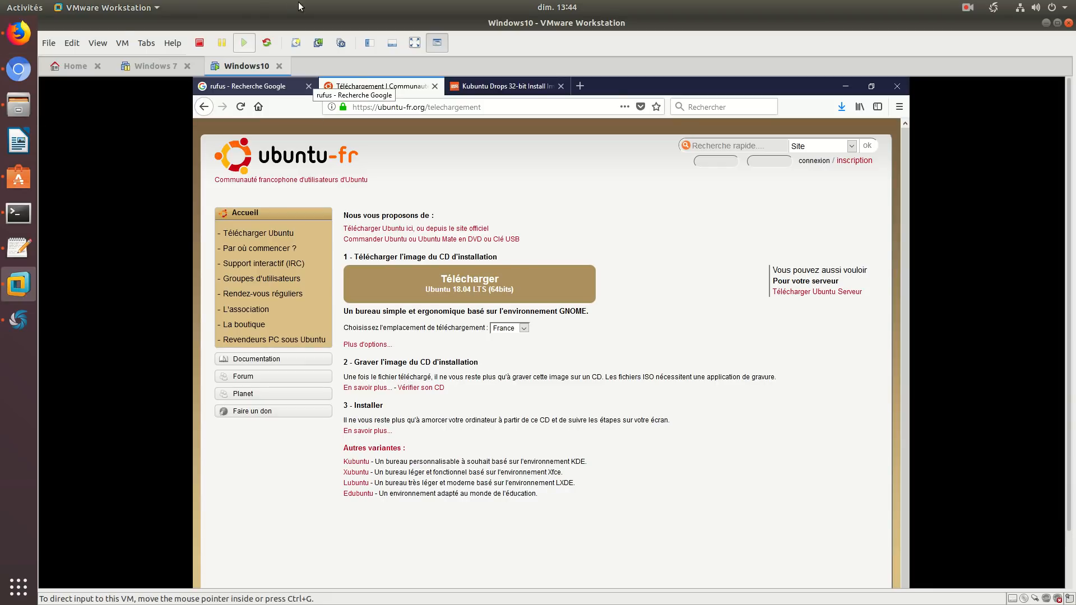
# View the empty Ubuntu GNOME workspace and its application overview, and return to the virtual machine.
pyautogui.hotkey('ctrl', 'alt', 'Down')
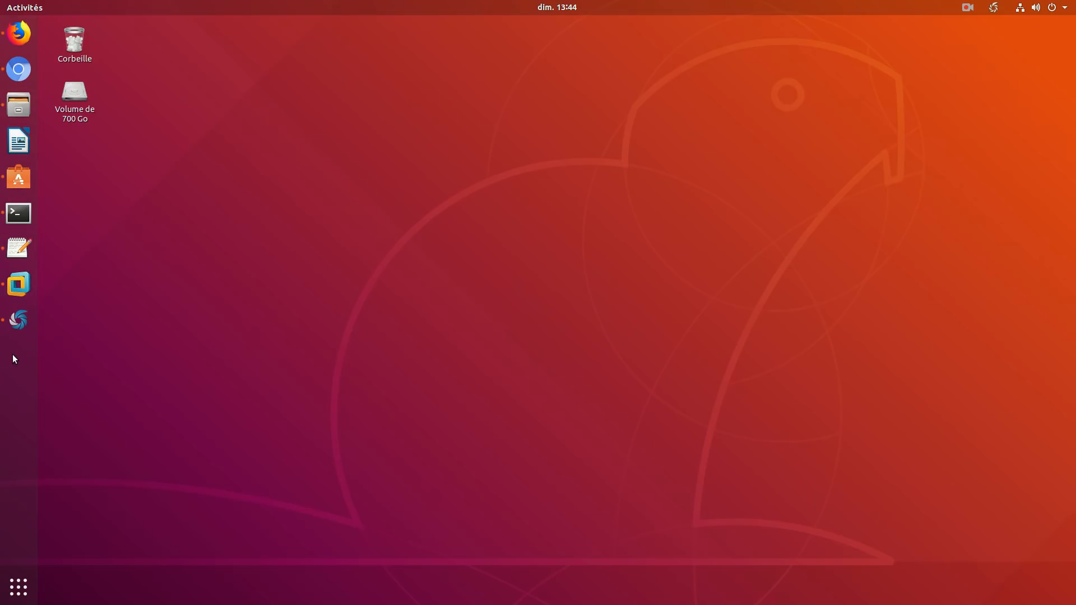
pyautogui.click(26, 586)
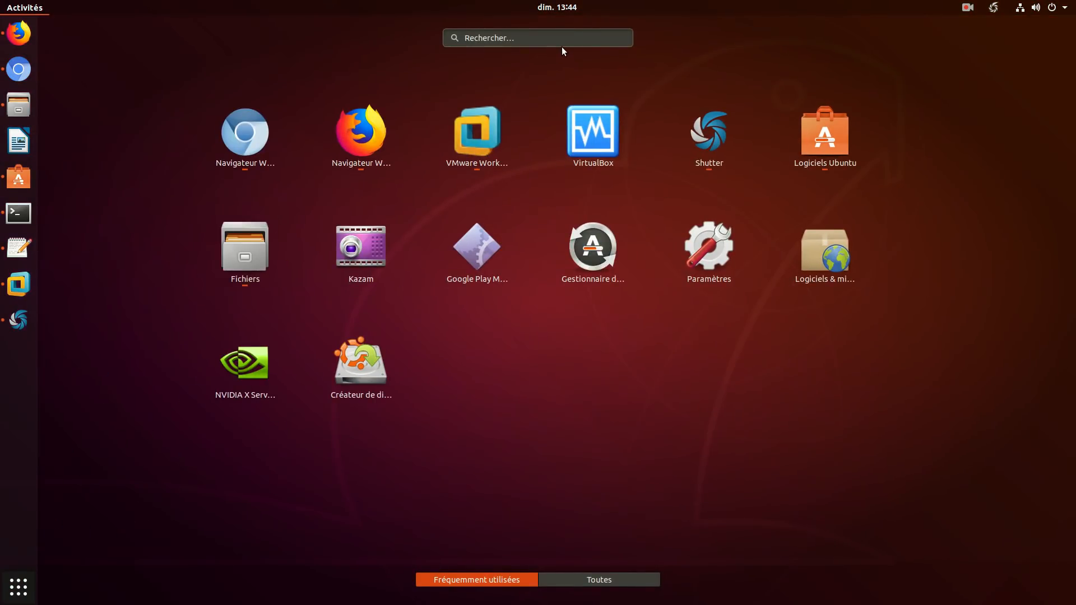
pyautogui.click(19, 586)
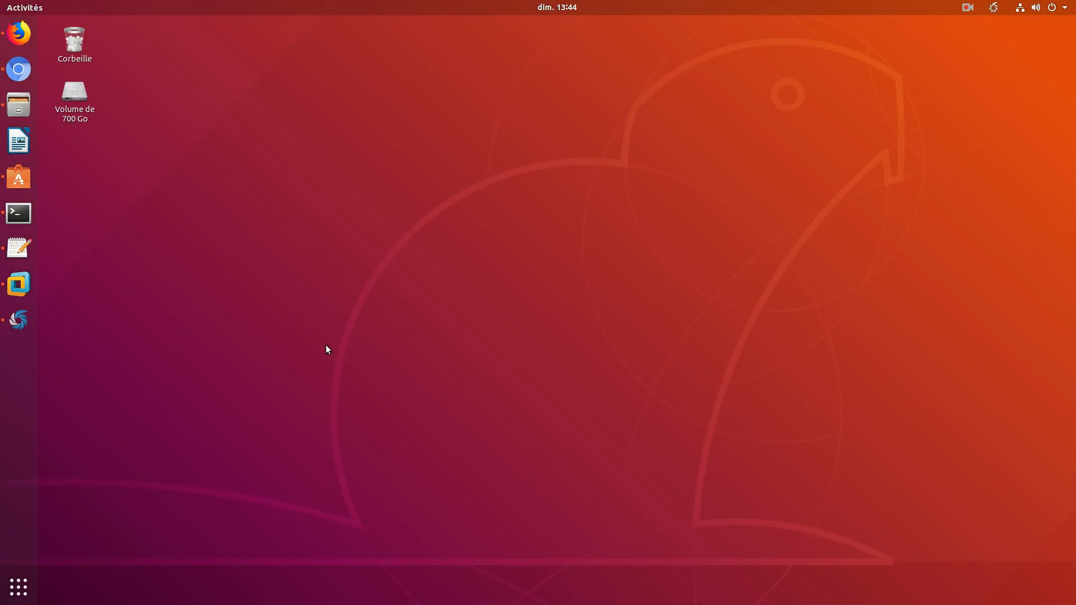
pyautogui.hotkey('ctrl', 'alt', 'Up')
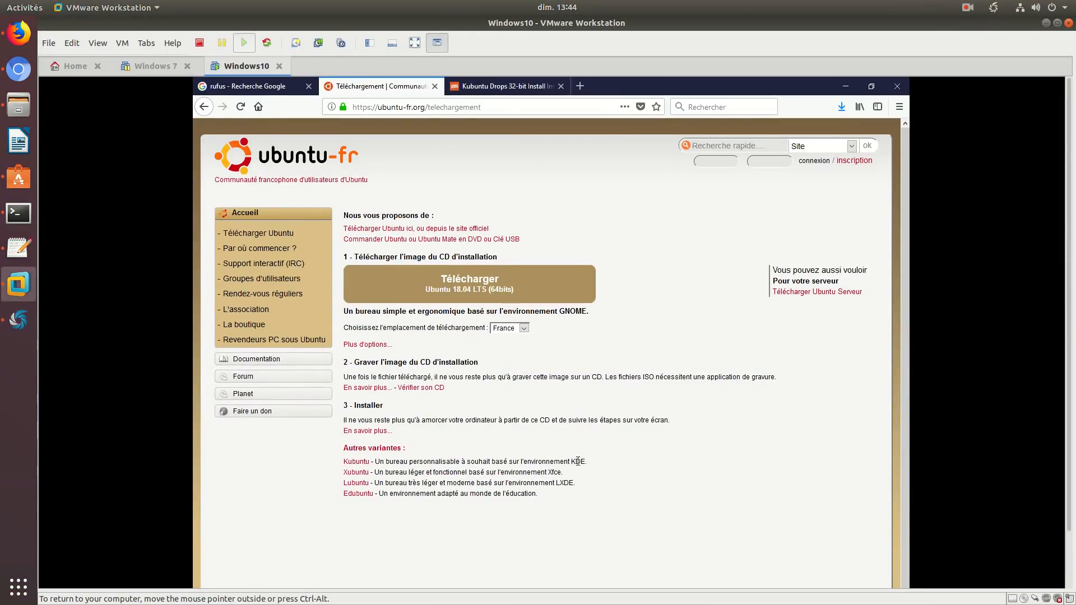
# View the Kubuntu desktop screenshot in the omgubuntu article, and examine the Xubuntu and Lubuntu descriptions on the ubuntu-fr download page.
pyautogui.click(507, 86)
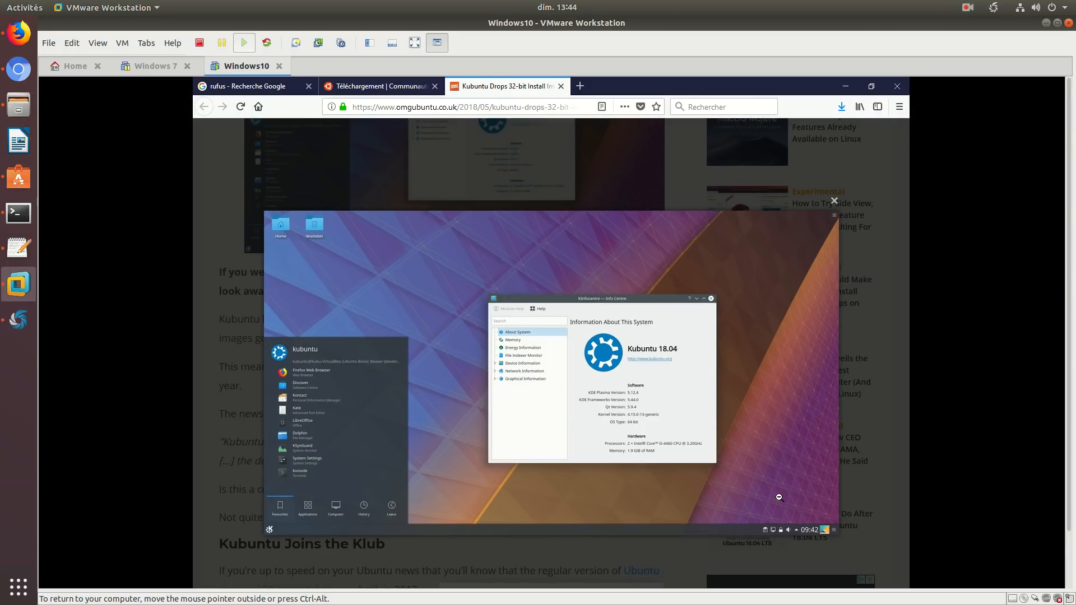
pyautogui.click(381, 85)
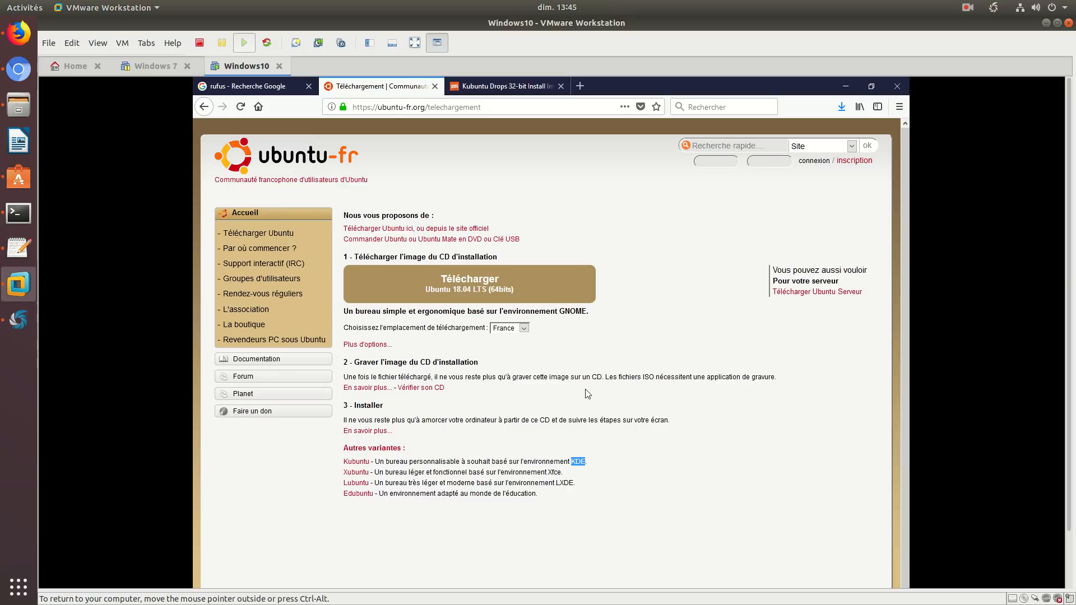
pyautogui.moveTo(343, 472); pyautogui.dragTo(590, 486)
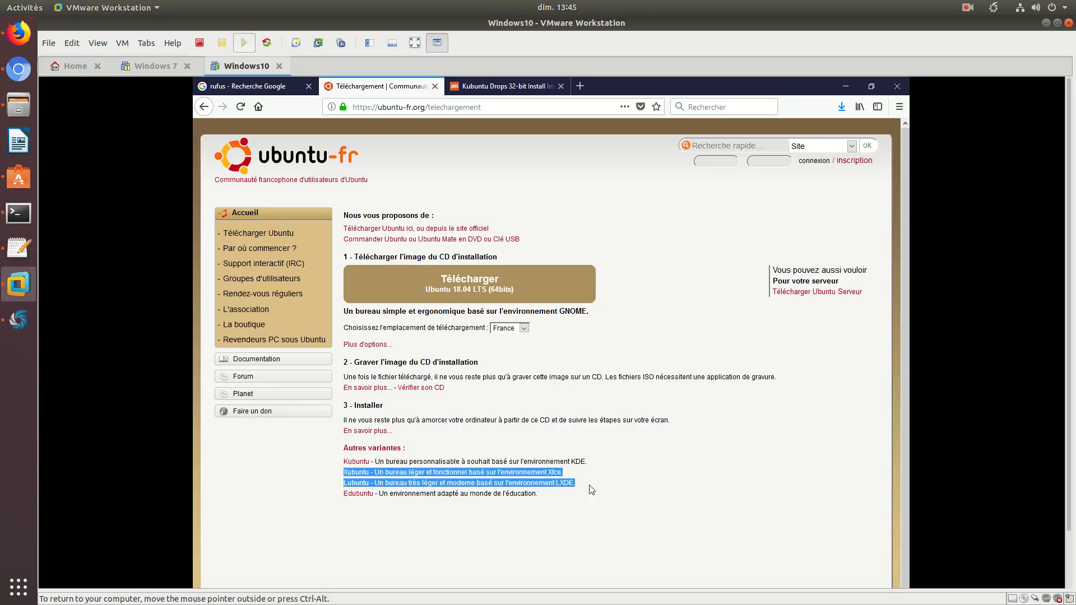
pyautogui.click(574, 485)
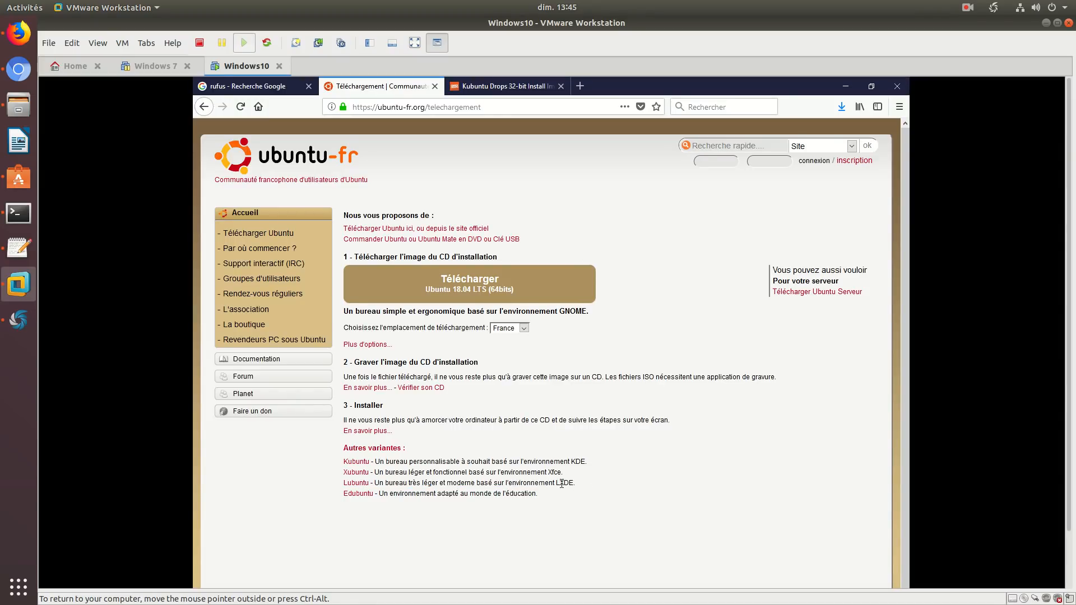
pyautogui.doubleClick(561, 483)
pyautogui.click(552, 472)
pyautogui.doubleClick(552, 472)
pyautogui.moveTo(563, 475); pyautogui.dragTo(339, 475)
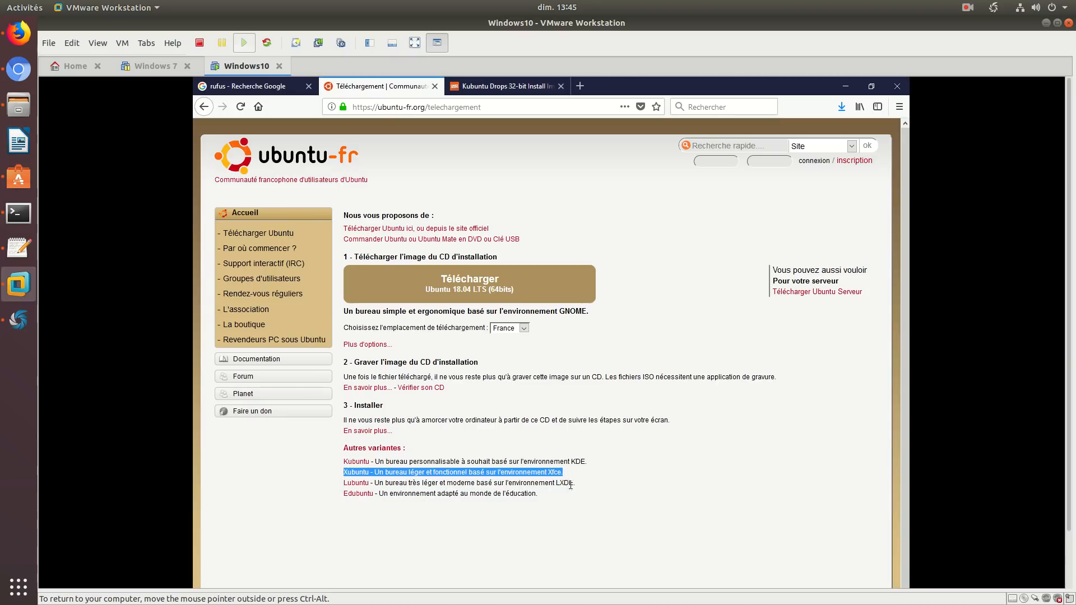
pyautogui.moveTo(582, 484); pyautogui.dragTo(344, 486)
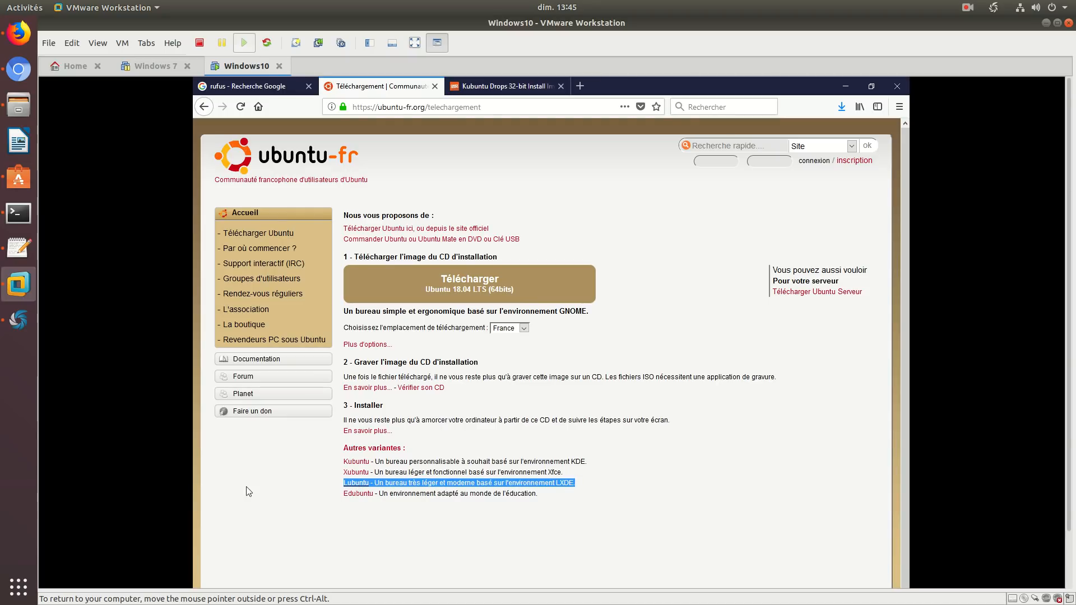
# View the Lubuntu variant's download page in a separate tab and close that tab.
pyautogui.click(352, 485)
pyautogui.click(354, 486)
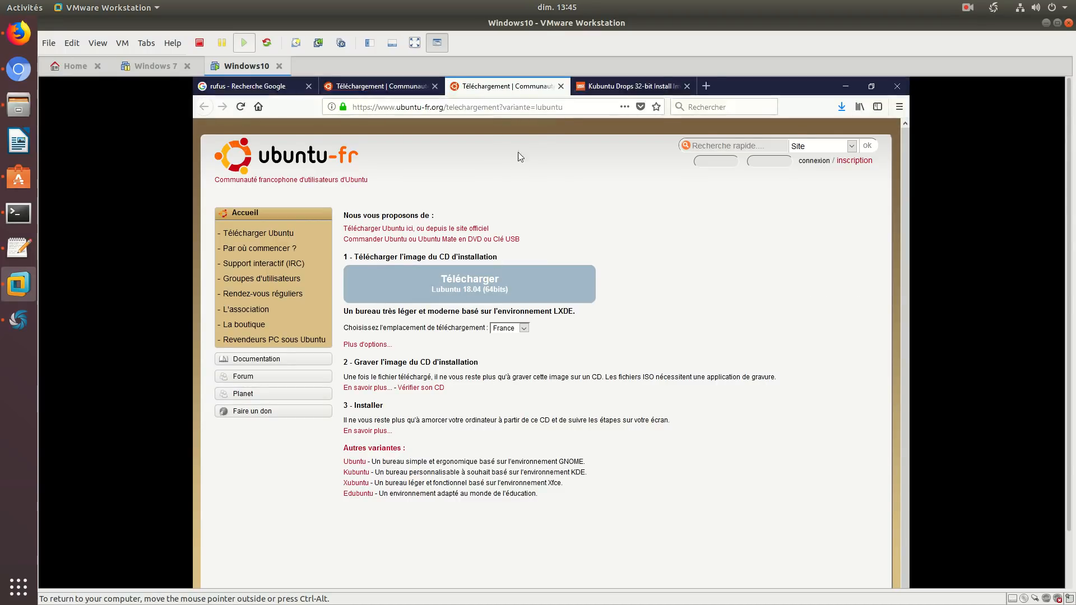
pyautogui.click(561, 86)
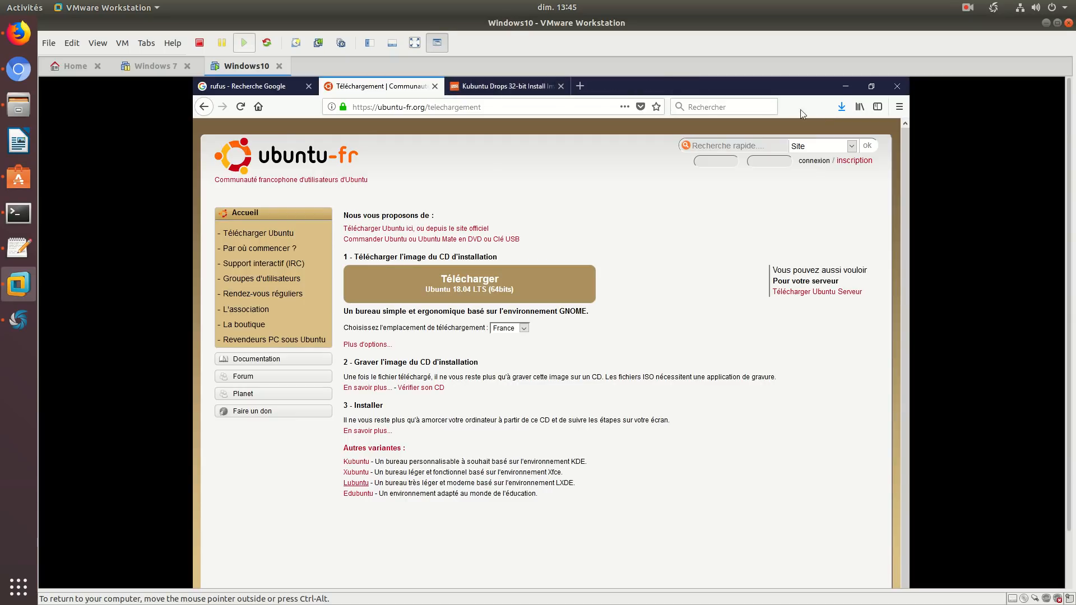
# Minimize the virtual machine's browser, launch rufus-3.0.exe, answer its online update prompt and reposition the Rufus window.
pyautogui.click(846, 89)
pyautogui.click(666, 485)
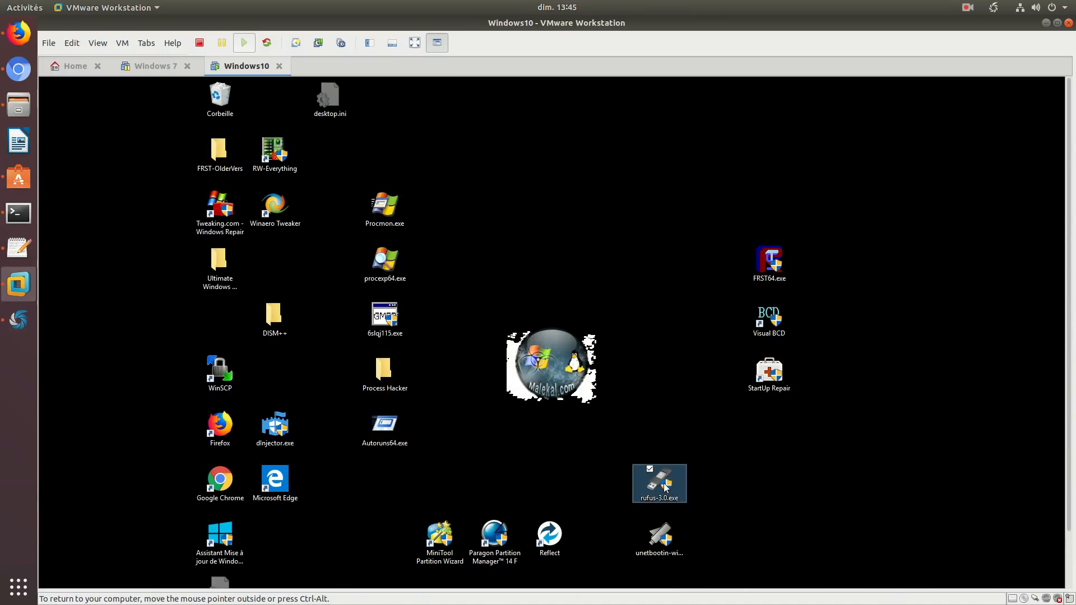
pyautogui.doubleClick(666, 485)
pyautogui.click(531, 429)
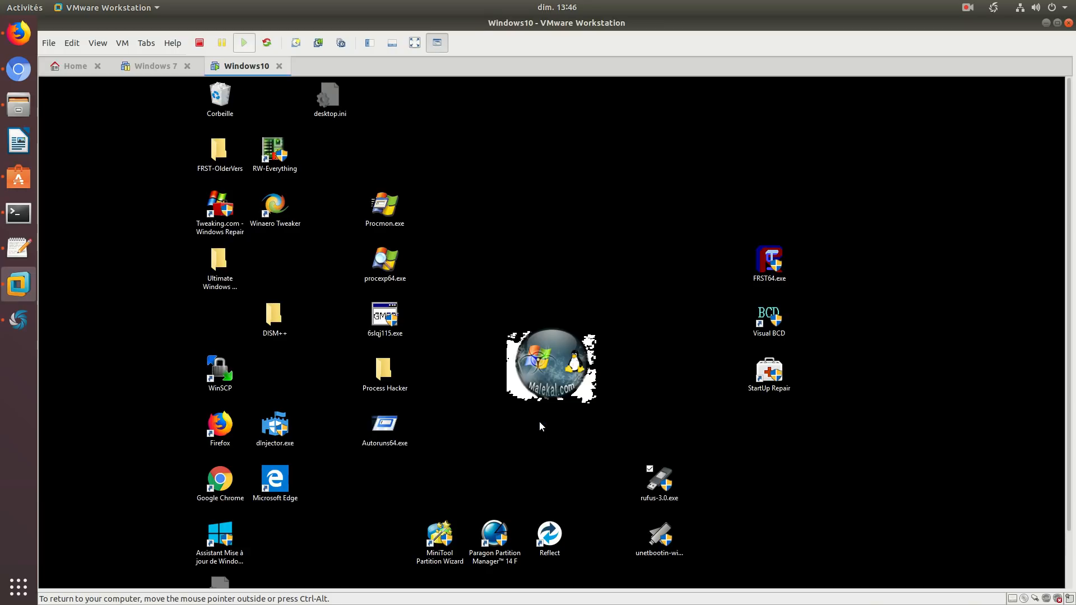
pyautogui.click(593, 376)
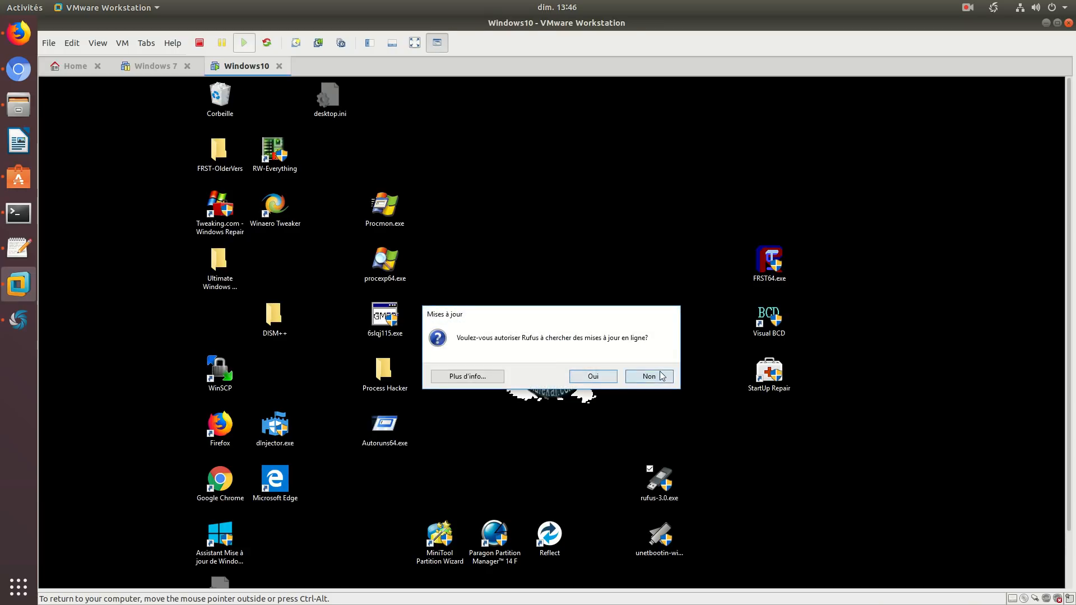
pyautogui.moveTo(534, 183); pyautogui.dragTo(366, 107)
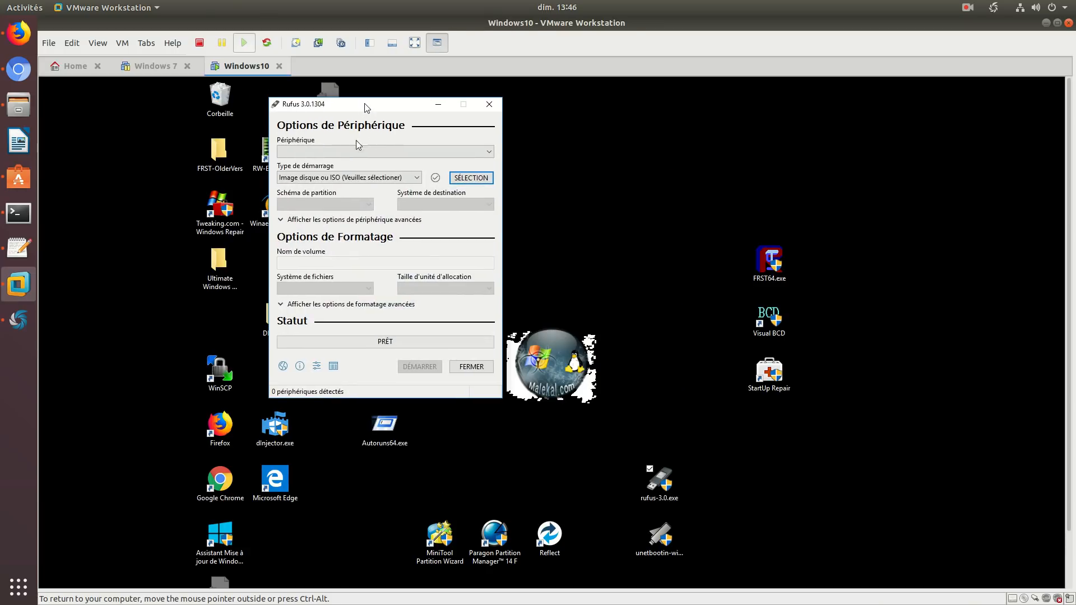
# Browse the Téléchargements folder for a boot image in Rufus and cancel the selection.
pyautogui.click(485, 177)
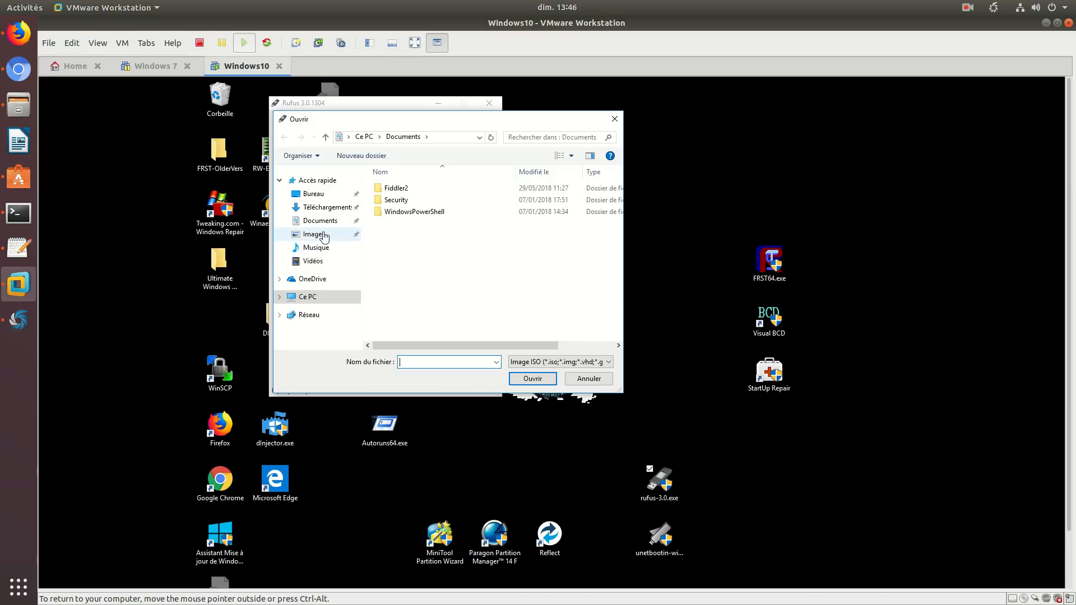
pyautogui.click(330, 207)
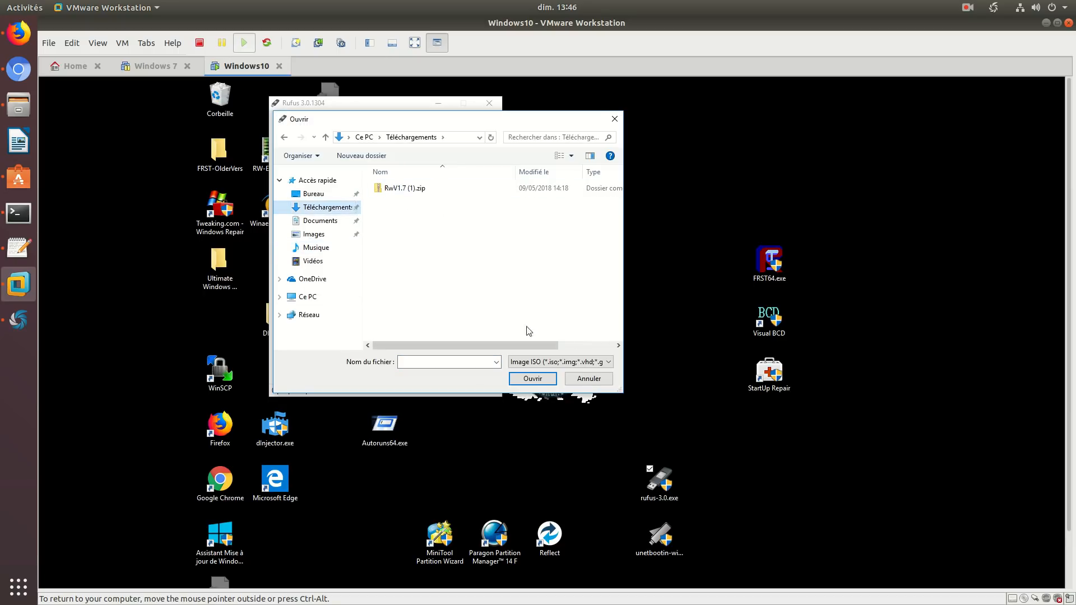
pyautogui.click(585, 379)
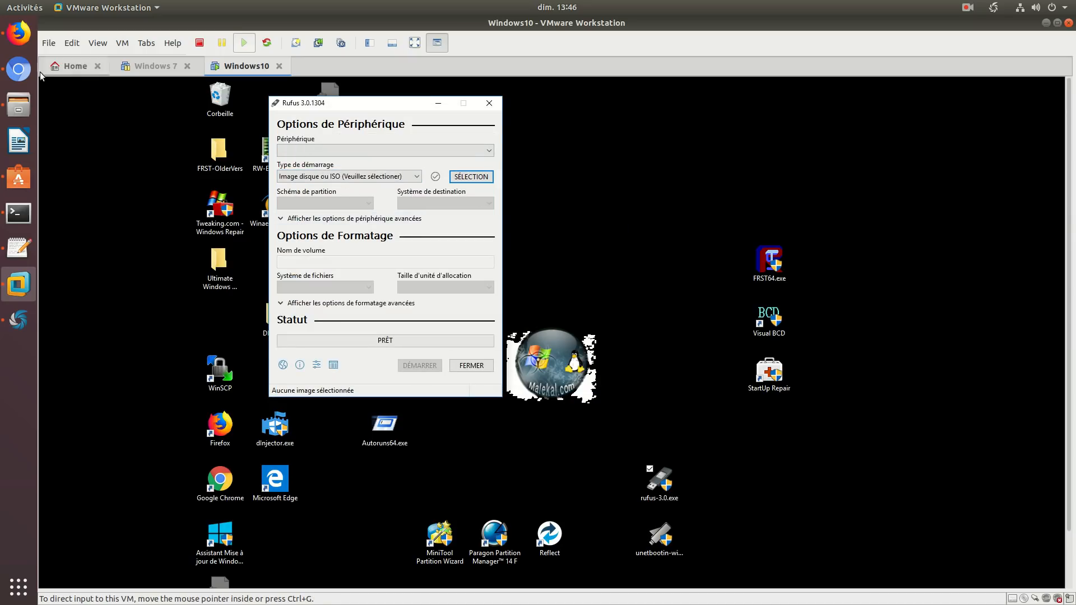
# Switch to the host's Firefox, view the article's Rufus settings image in a new tab, and examine its MBR and GPT partition scheme guidance.
pyautogui.click(20, 37)
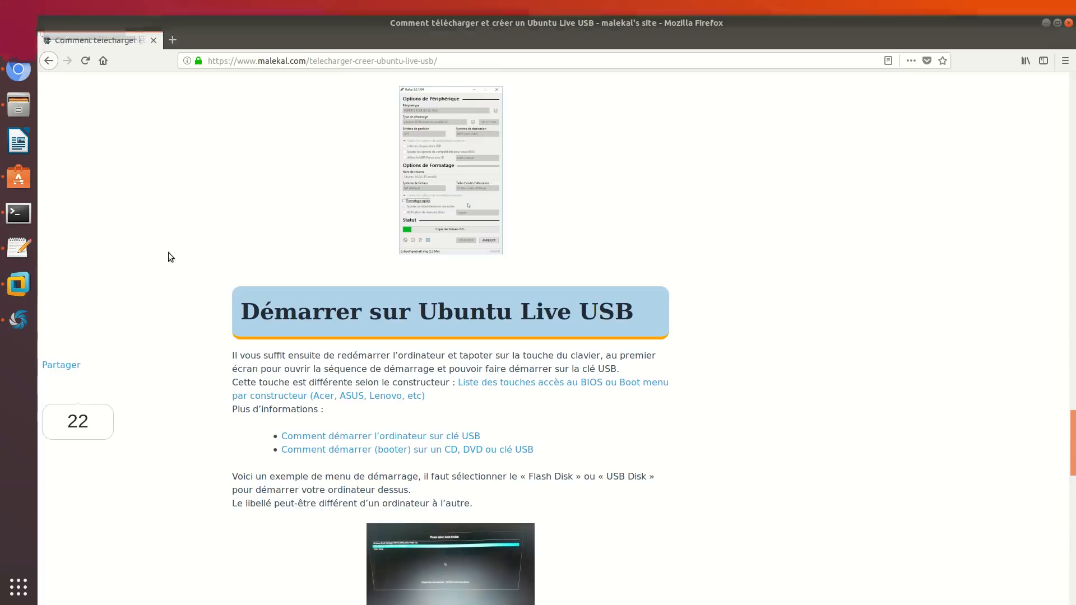
pyautogui.scroll(-5, 254, 332)
pyautogui.scroll(12, 256, 335)
pyautogui.scroll(5, 256, 336)
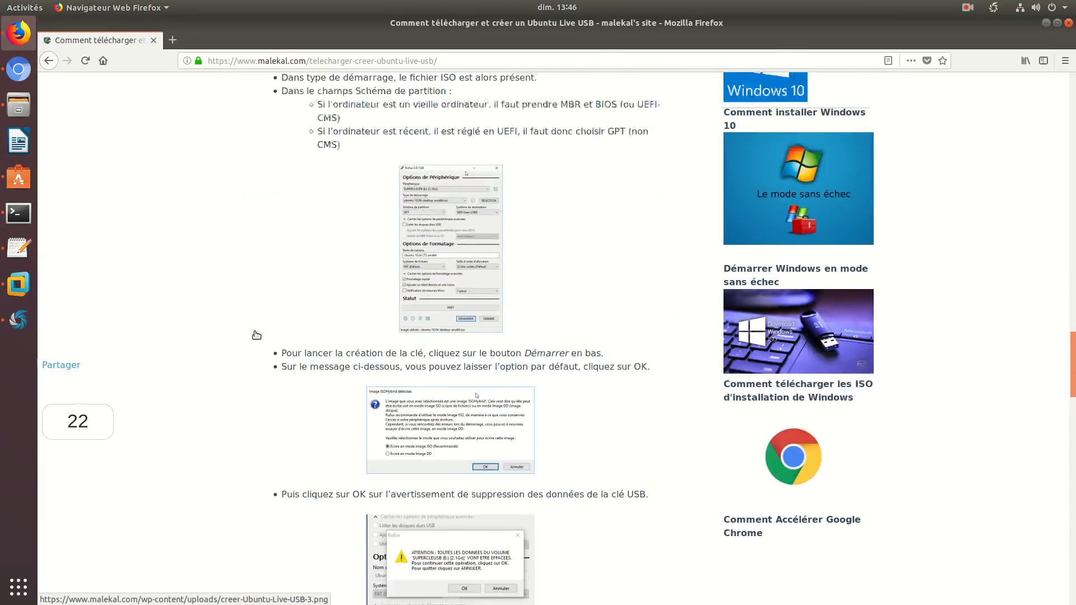
pyautogui.rightClick(476, 340)
pyautogui.click(476, 339)
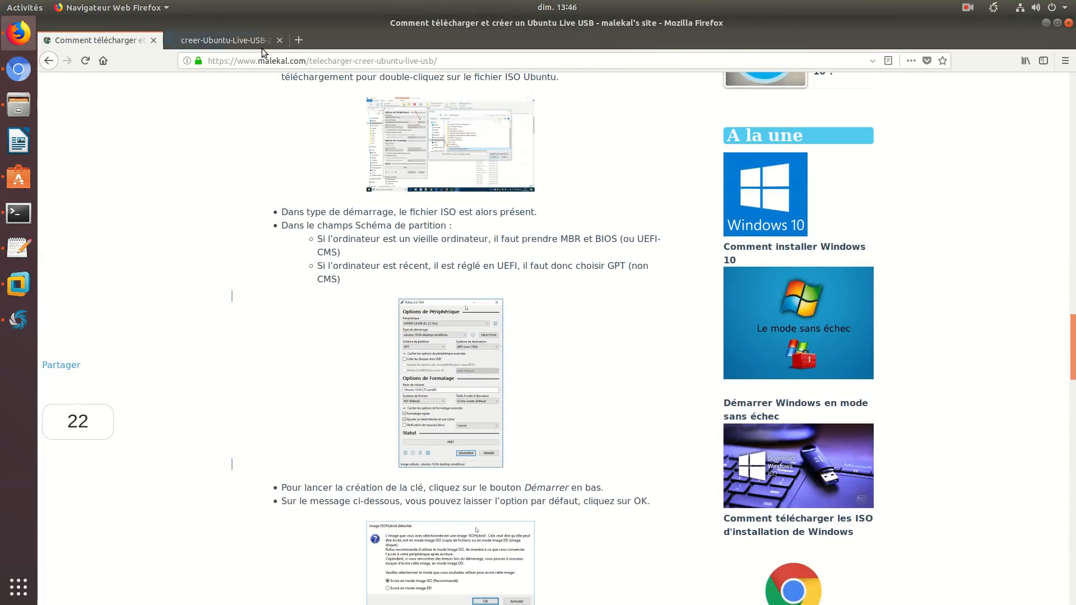
pyautogui.click(261, 45)
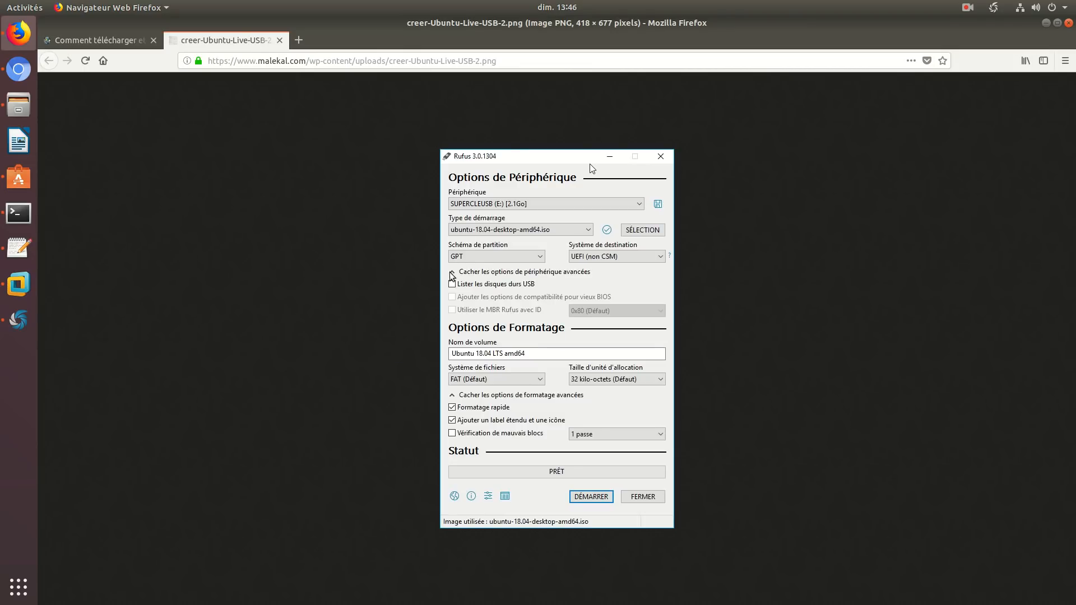
pyautogui.click(90, 41)
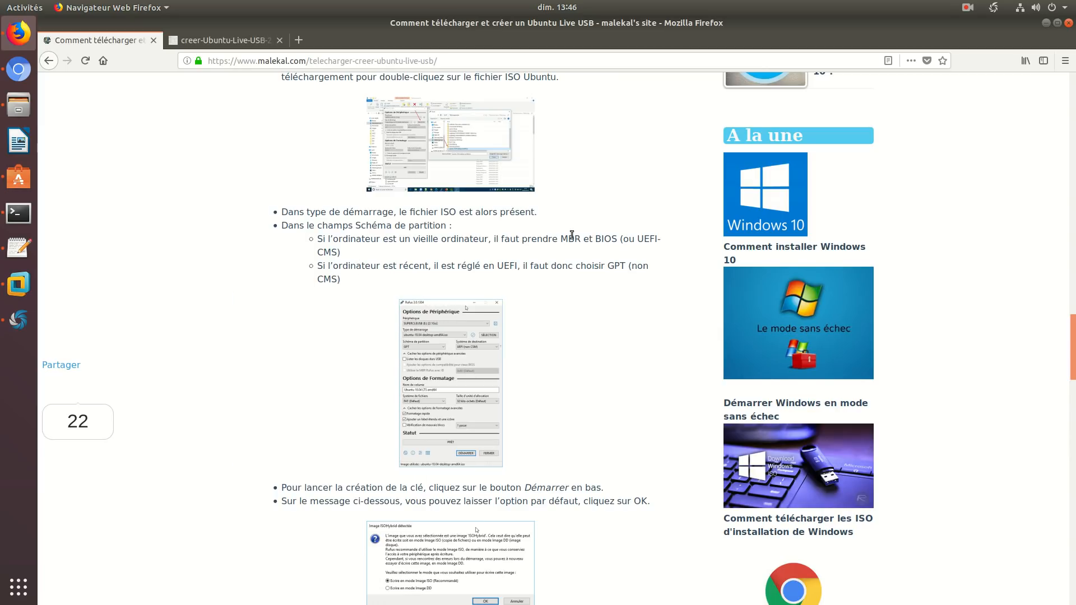
pyautogui.moveTo(561, 240); pyautogui.dragTo(598, 240)
# Return to the Windows10 virtual machine, close Rufus and select the UNetbootin program on the desktop.
pyautogui.click(19, 284)
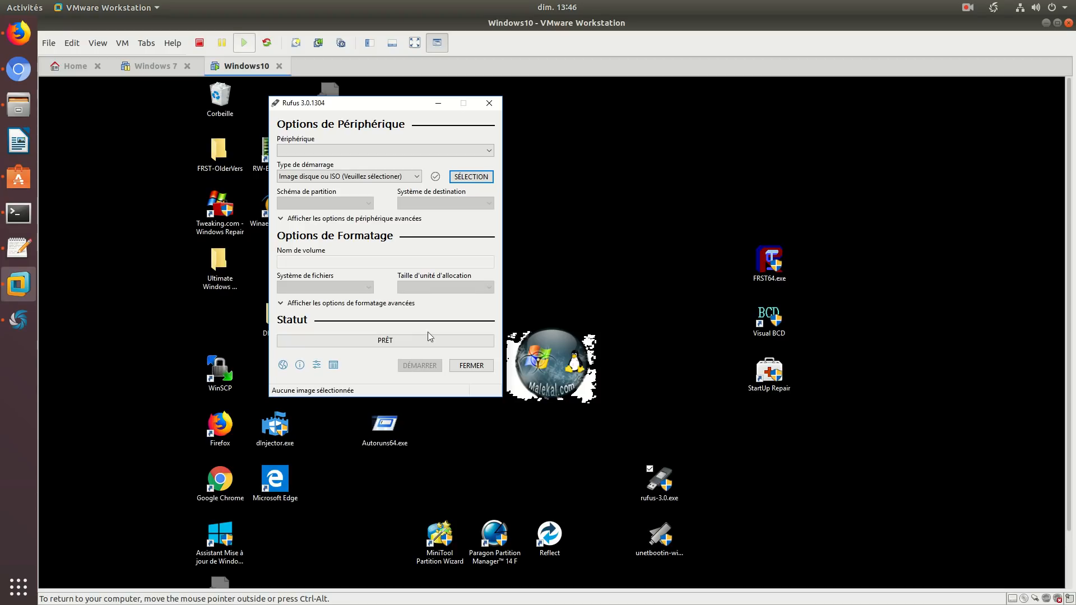
pyautogui.click(485, 104)
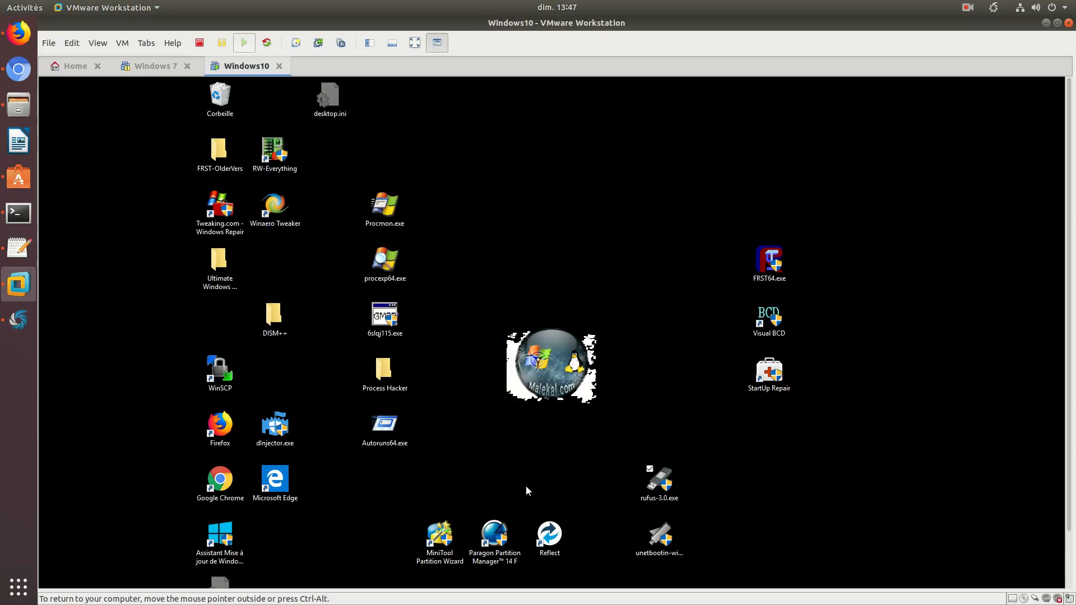
pyautogui.click(660, 537)
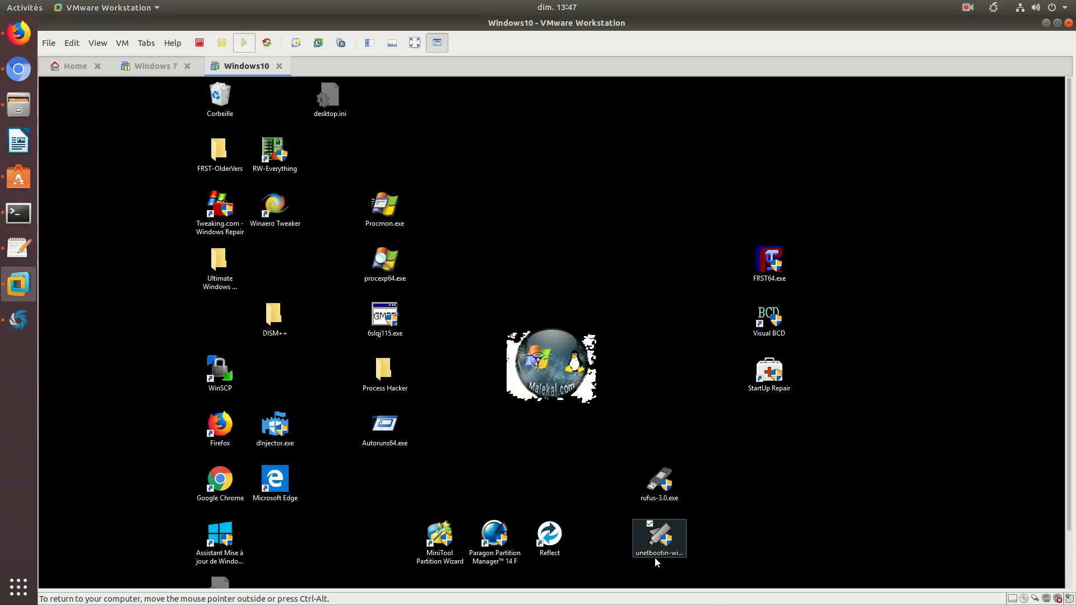
# Launch UNetbootin from the desktop, allow it to make changes to the computer, and move its window nearer the middle.
pyautogui.doubleClick(660, 547)
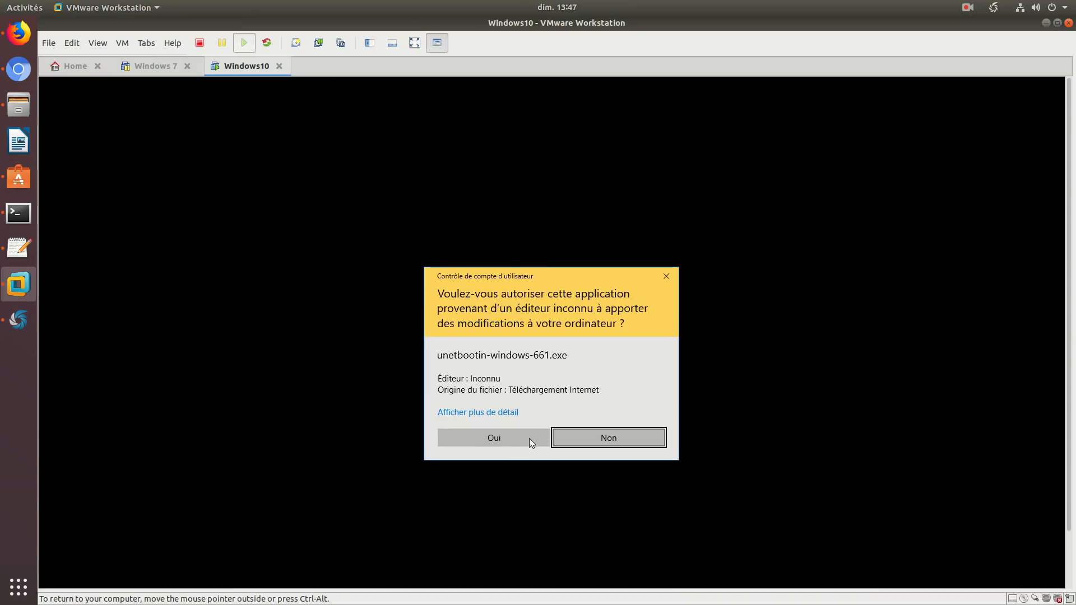
pyautogui.click(482, 438)
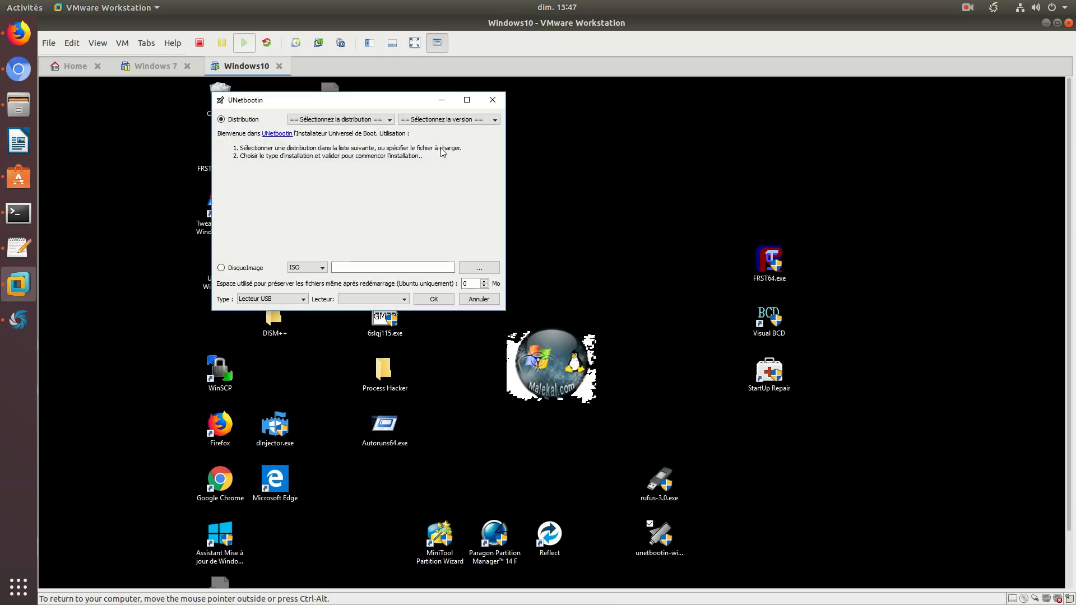
pyautogui.moveTo(415, 102); pyautogui.dragTo(467, 194)
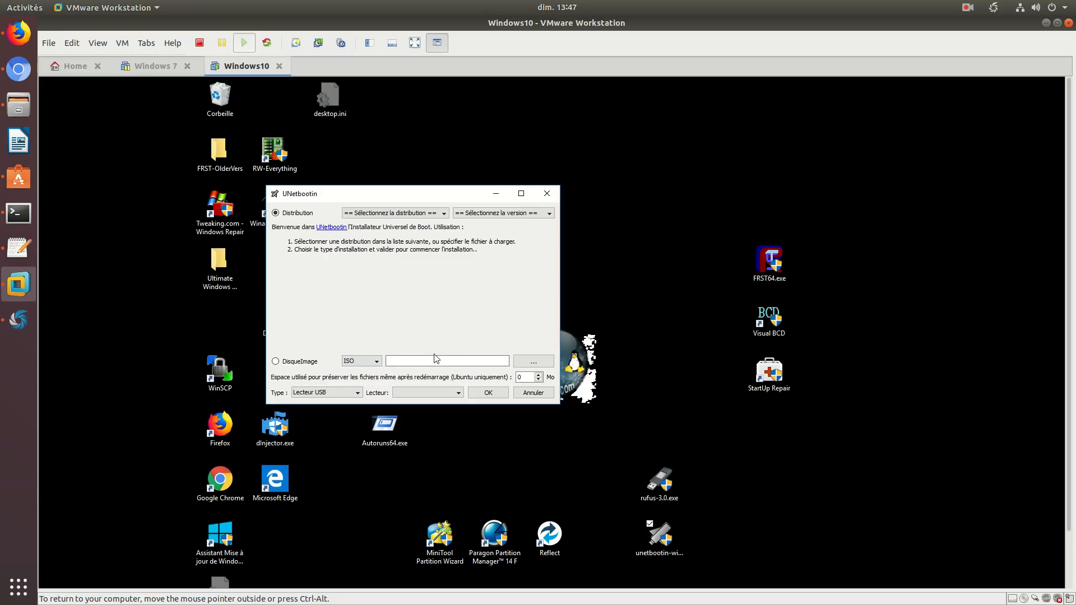
# Browse UNetbootin's list of distributions and select Ubuntu.
pyautogui.click(413, 213)
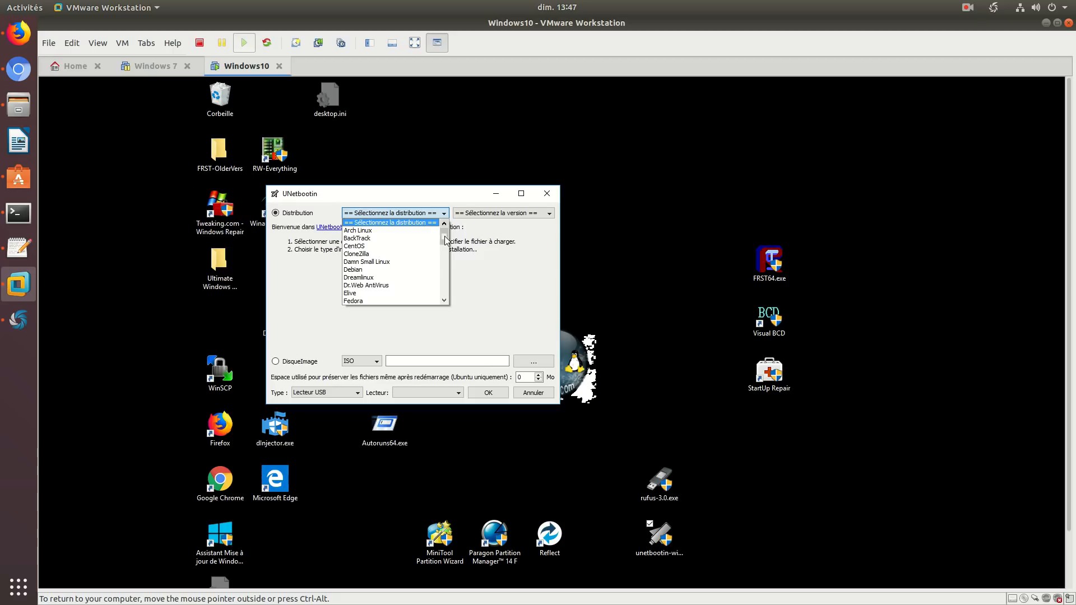
pyautogui.moveTo(444, 236); pyautogui.dragTo(444, 290)
pyautogui.scroll(5, 365, 283)
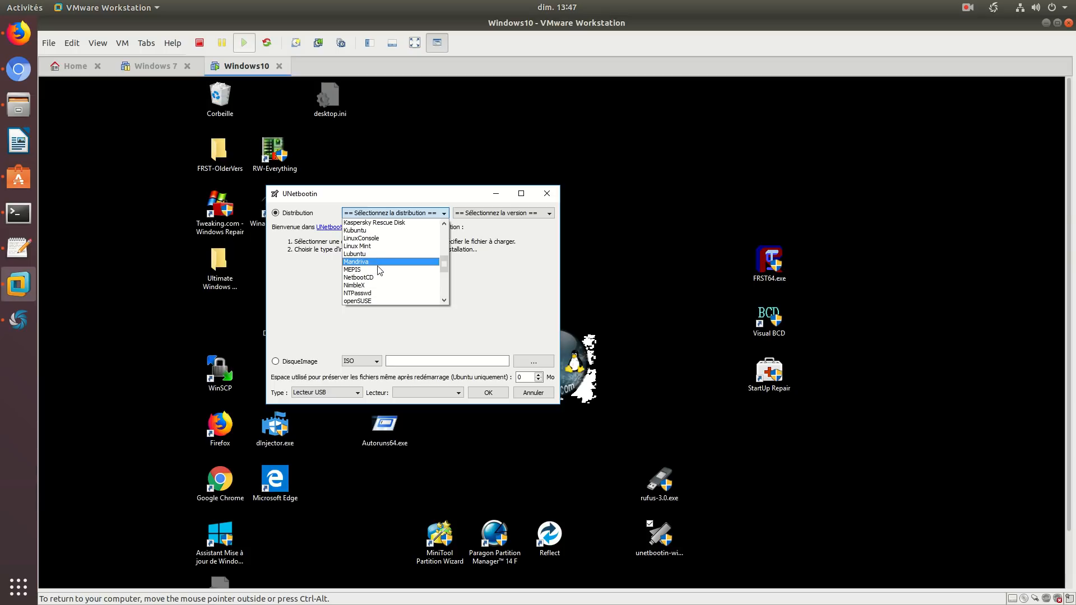
pyautogui.scroll(-4, 376, 286)
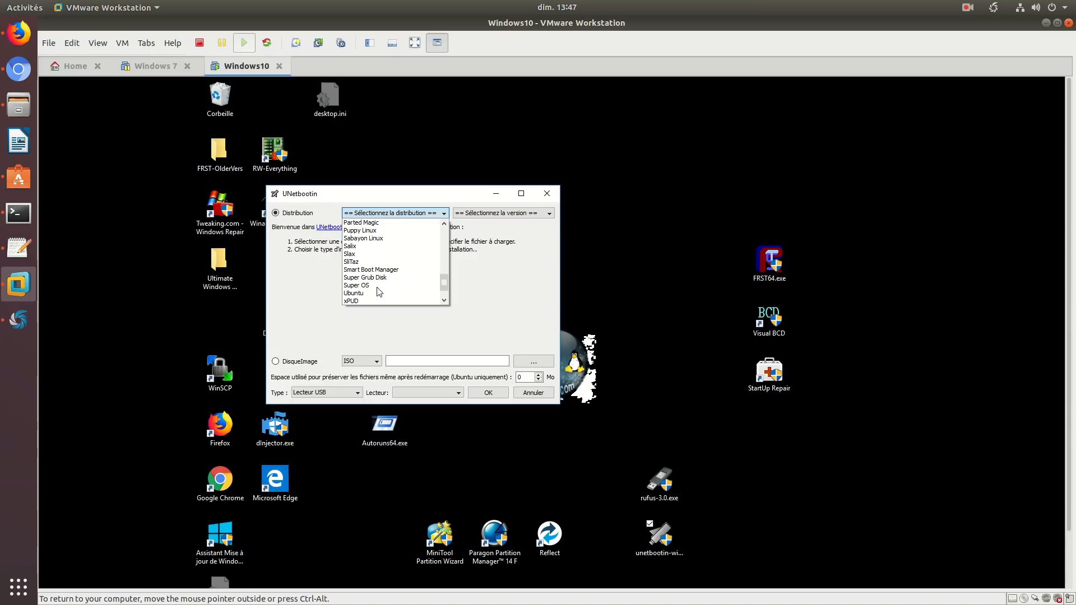
pyautogui.scroll(-1, 377, 291)
pyautogui.scroll(15, 367, 273)
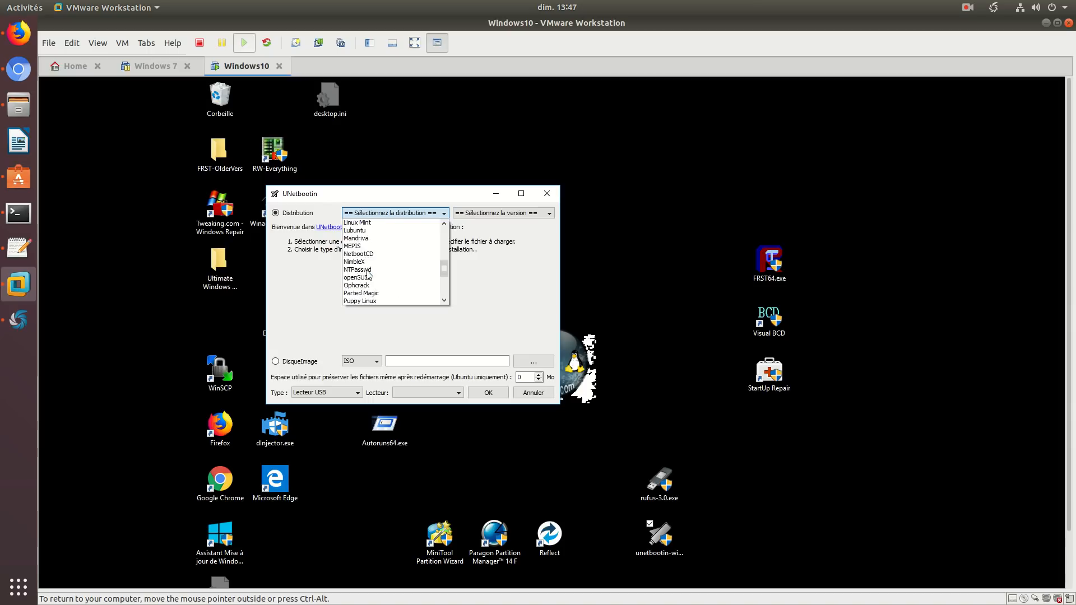
pyautogui.scroll(-7, 368, 273)
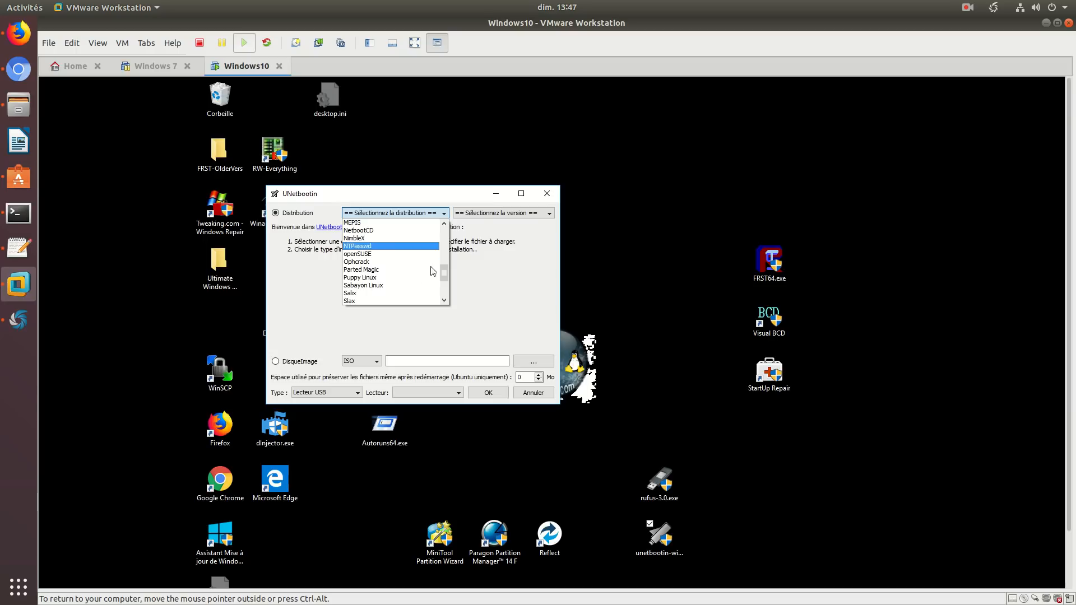
pyautogui.scroll(-2, 395, 286)
pyautogui.click(387, 291)
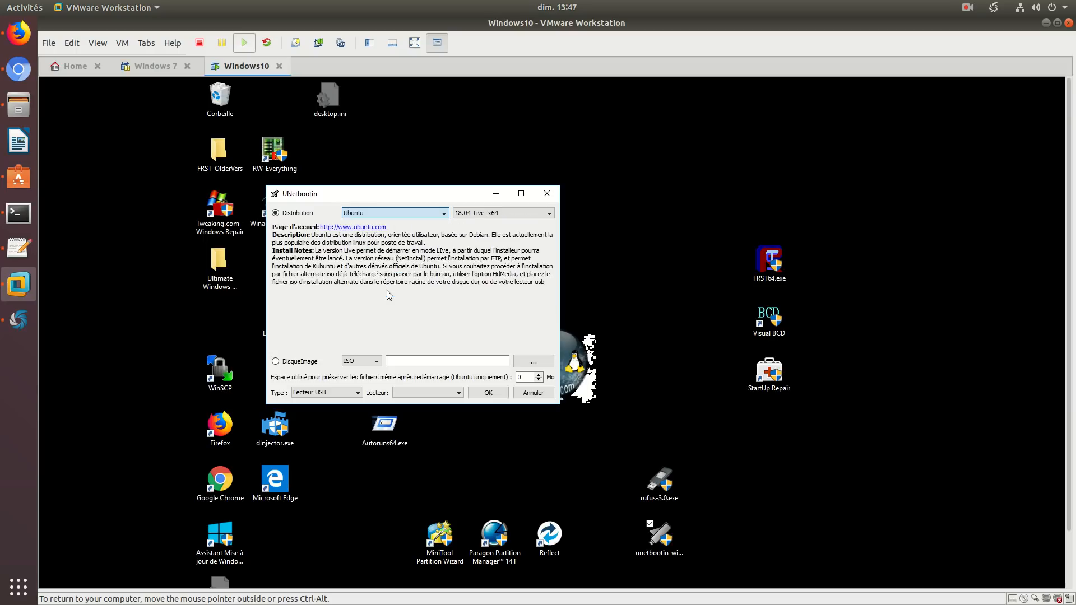
# Check the Ubuntu versions offered for download and close UNetbootin.
pyautogui.click(525, 215)
pyautogui.click(525, 215)
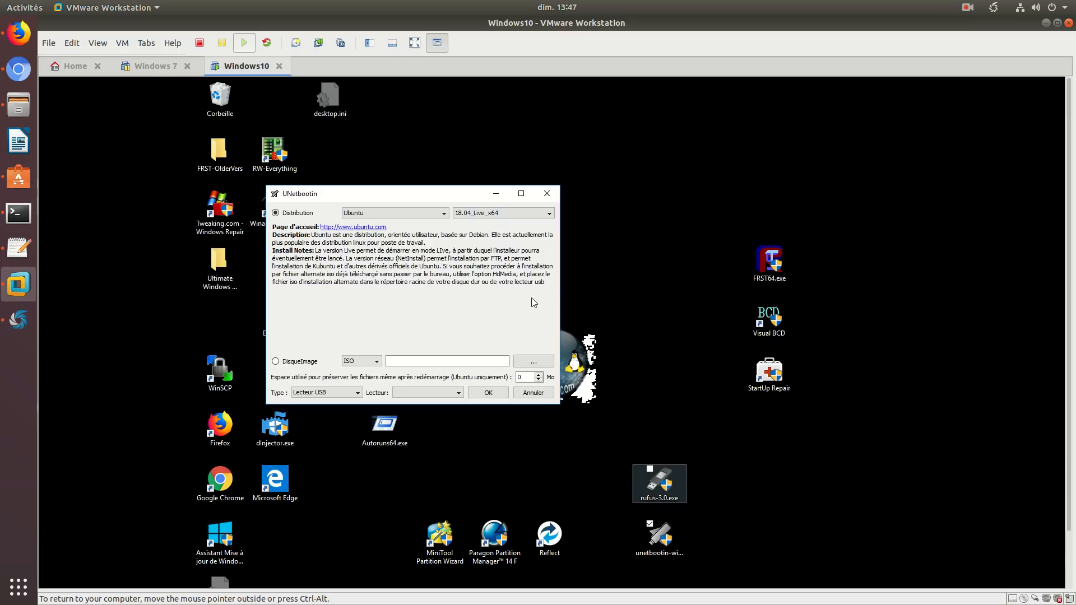
pyautogui.click(547, 194)
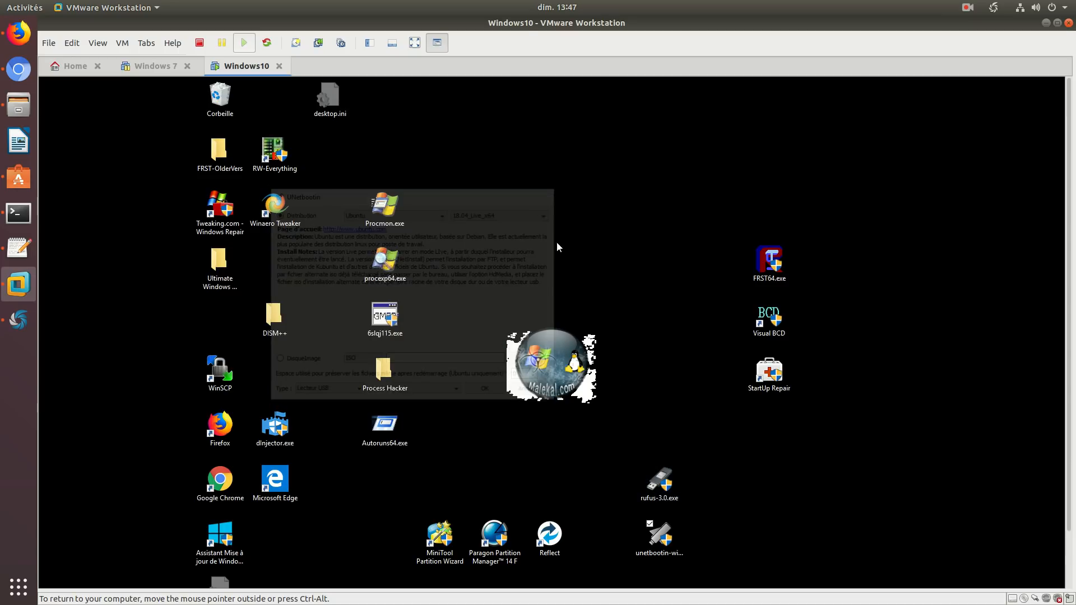
# Restart Windows inside the Windows10 virtual machine and show the machine in full screen.
pyautogui.click(1069, 561)
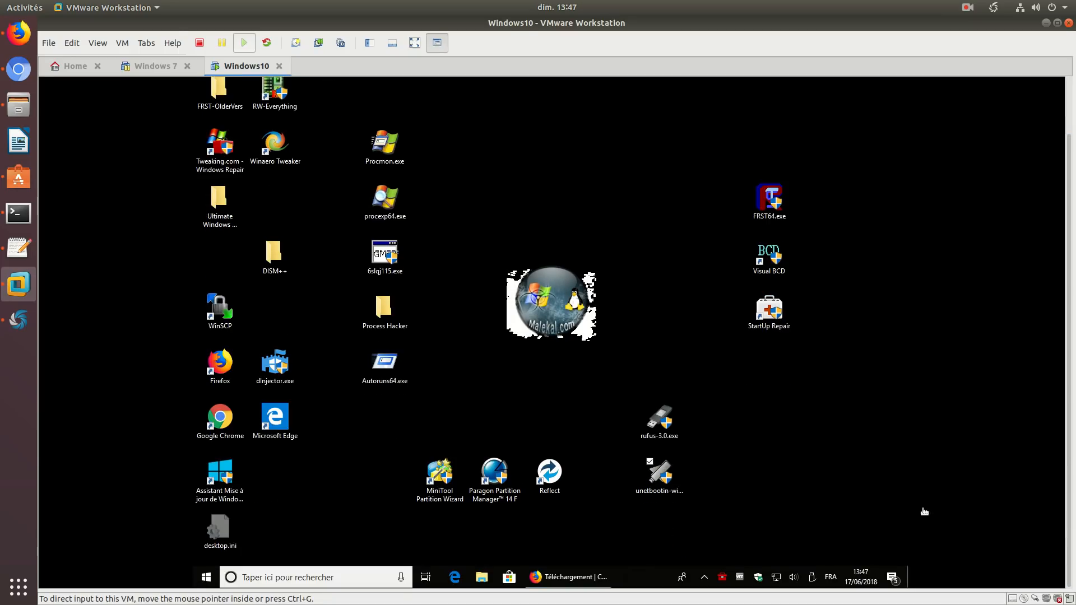
pyautogui.rightClick(207, 577)
pyautogui.moveTo(258, 545)
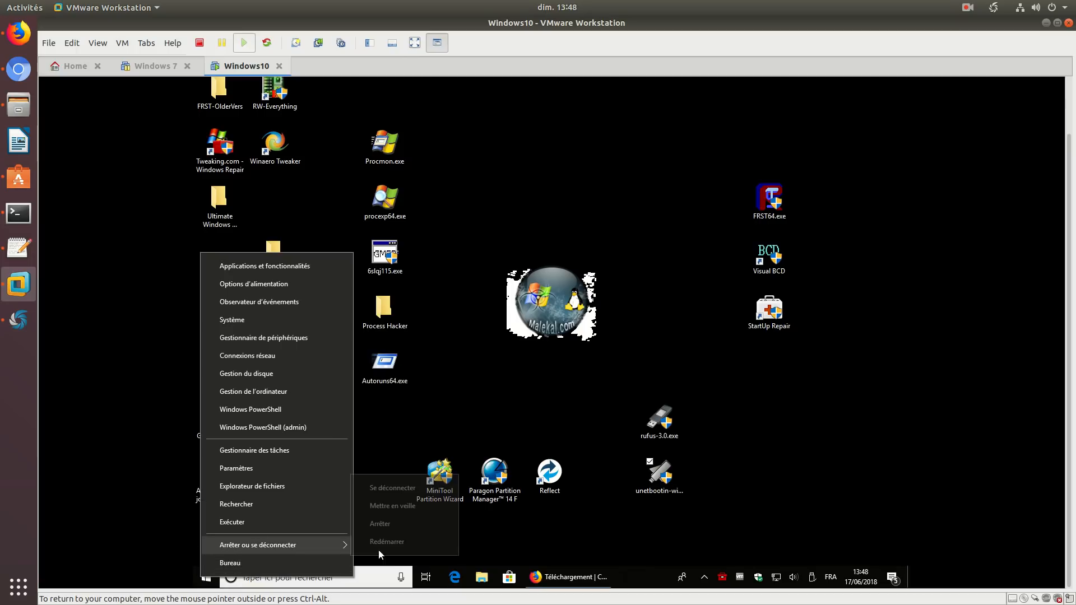
pyautogui.click(447, 543)
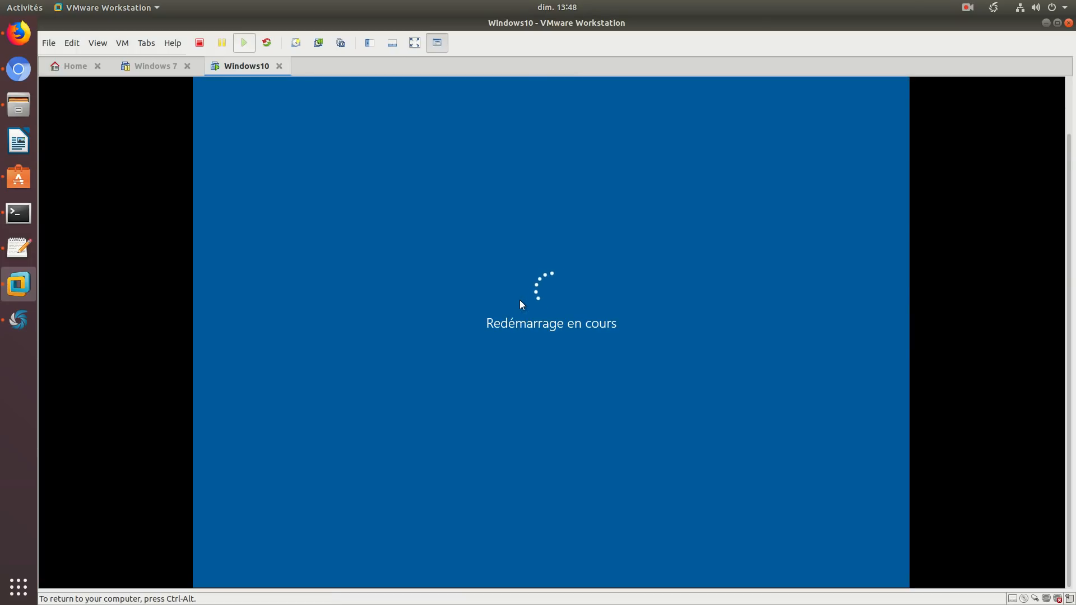
pyautogui.click(415, 43)
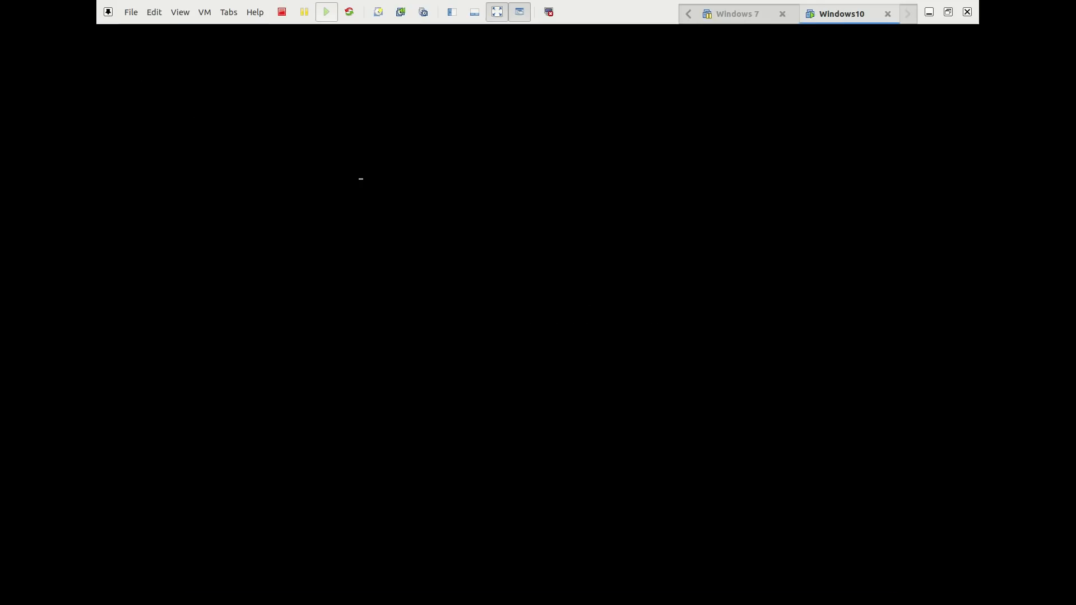
# Boot the virtual machine from EFI VMware Virtual SATA CDROM Drive (1.0) in the Boot Manager.
pyautogui.press('Down')
pyautogui.press('Down')
pyautogui.press('Down')
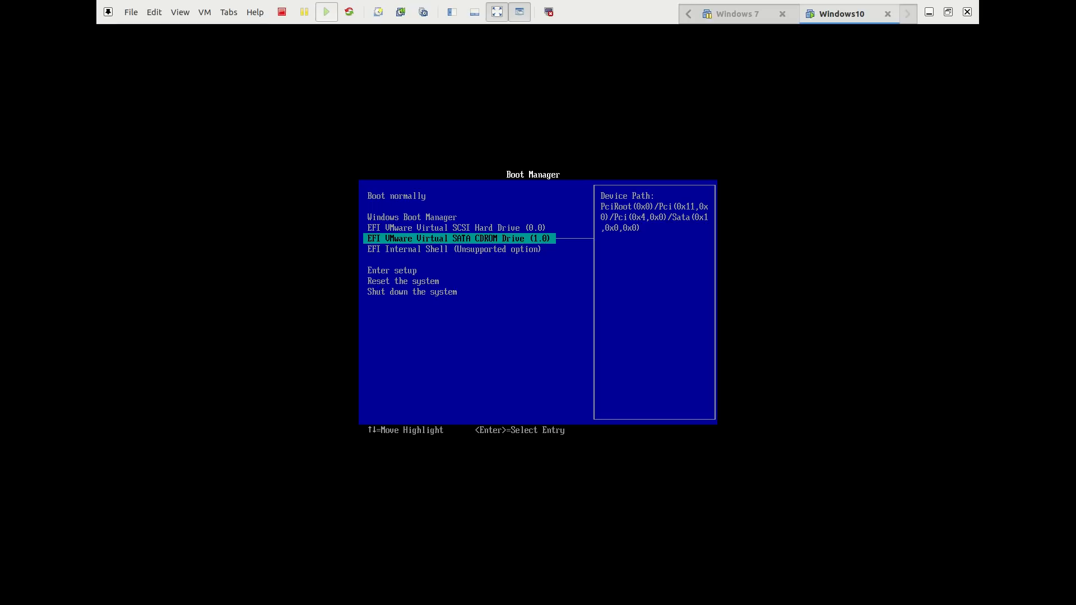
pyautogui.press('Return')
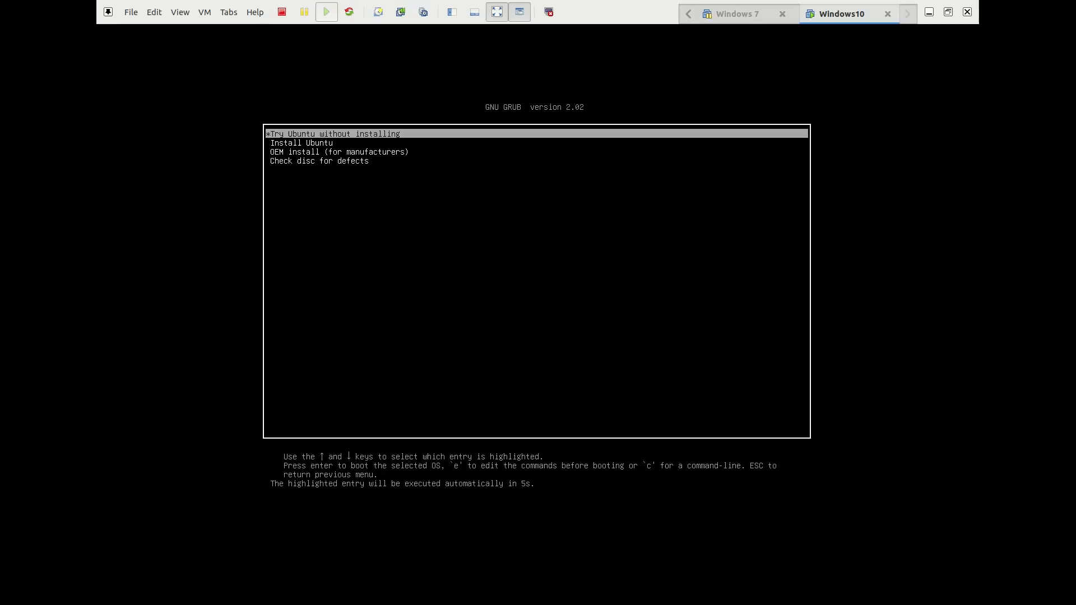
# Compare the Try Ubuntu and Install Ubuntu entries in the GRUB menu and start Install Ubuntu.
pyautogui.press('Down')
pyautogui.press('Up')
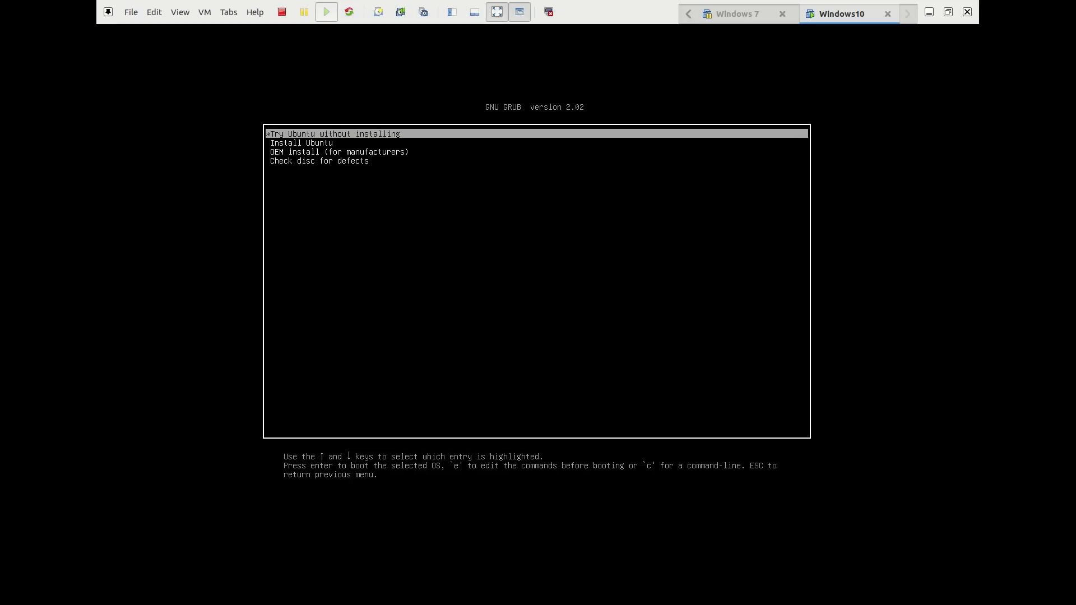
pyautogui.press('Down')
pyautogui.press('Up')
pyautogui.press('Down')
pyautogui.press('Up')
pyautogui.press('Down')
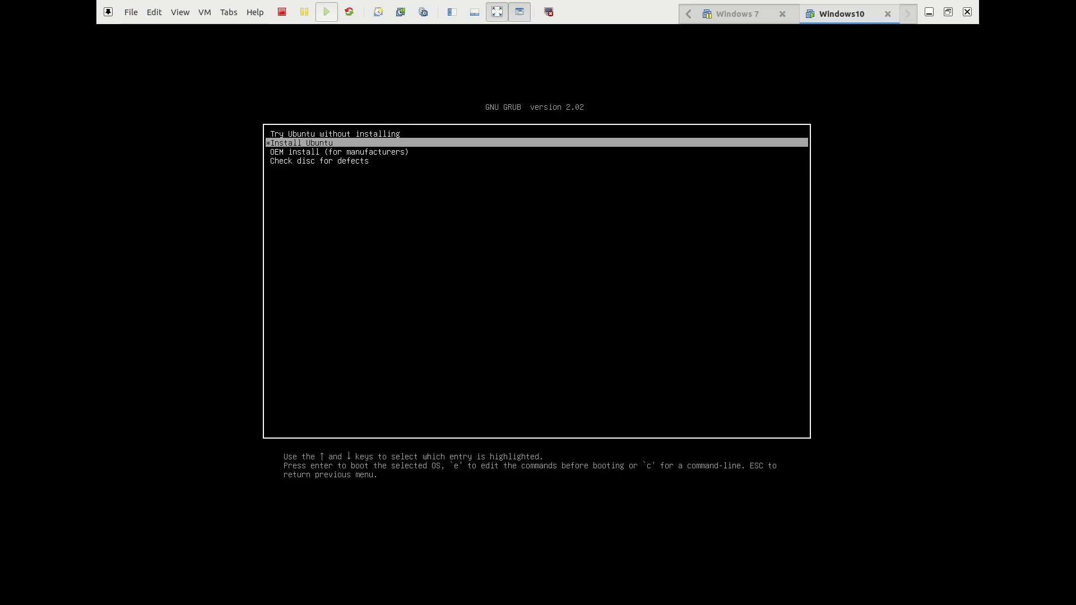
pyautogui.press('Return')
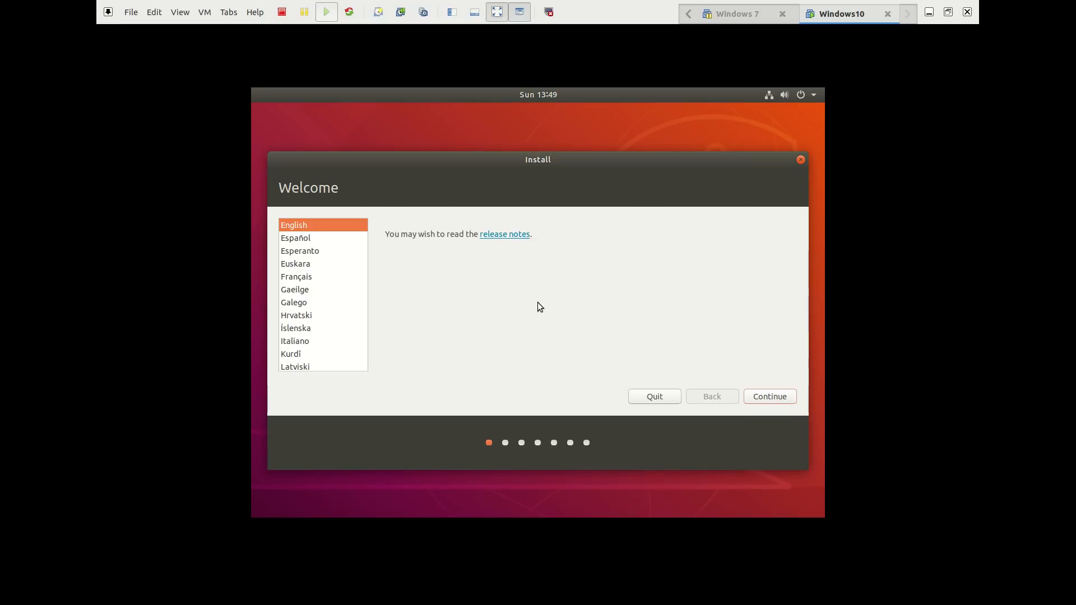
# Set the installer language to Français and the keyboard layout to Français - Français (variante obsolète), continuing past both pages.
pyautogui.click(309, 275)
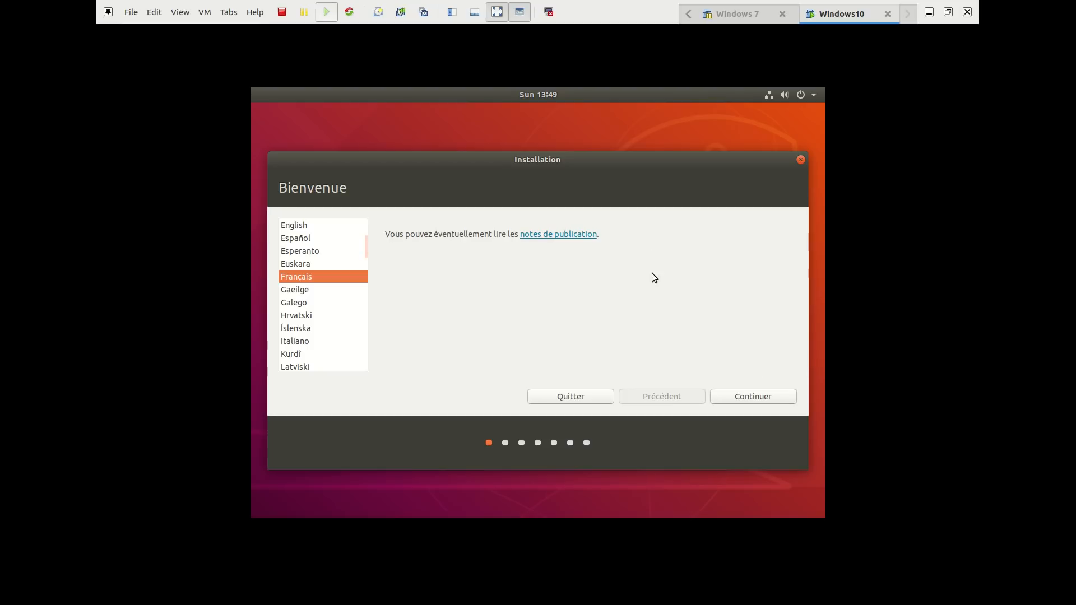
pyautogui.click(764, 398)
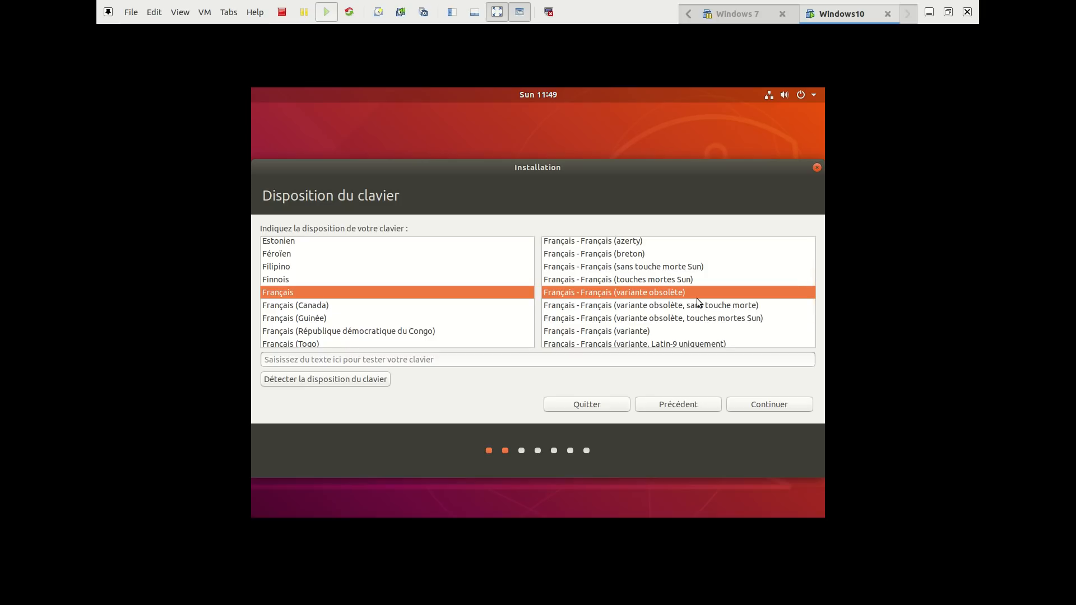
pyautogui.click(626, 330)
pyautogui.click(651, 294)
pyautogui.click(765, 408)
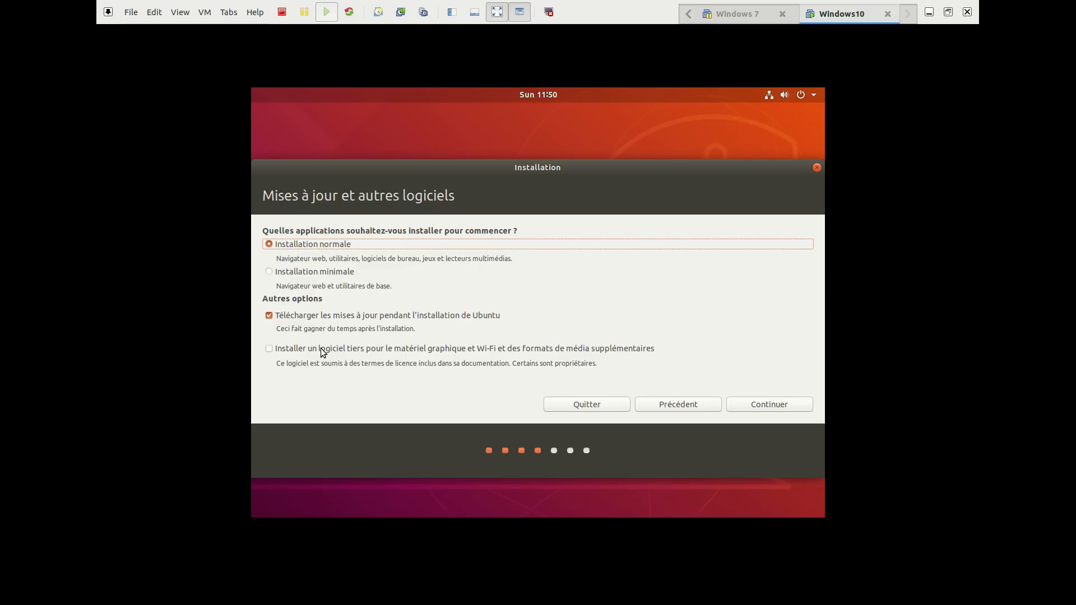
# Enable third-party graphics, Wi-Fi and media software, and proceed with installing Ubuntu alongside Windows Boot Manager.
pyautogui.click(551, 353)
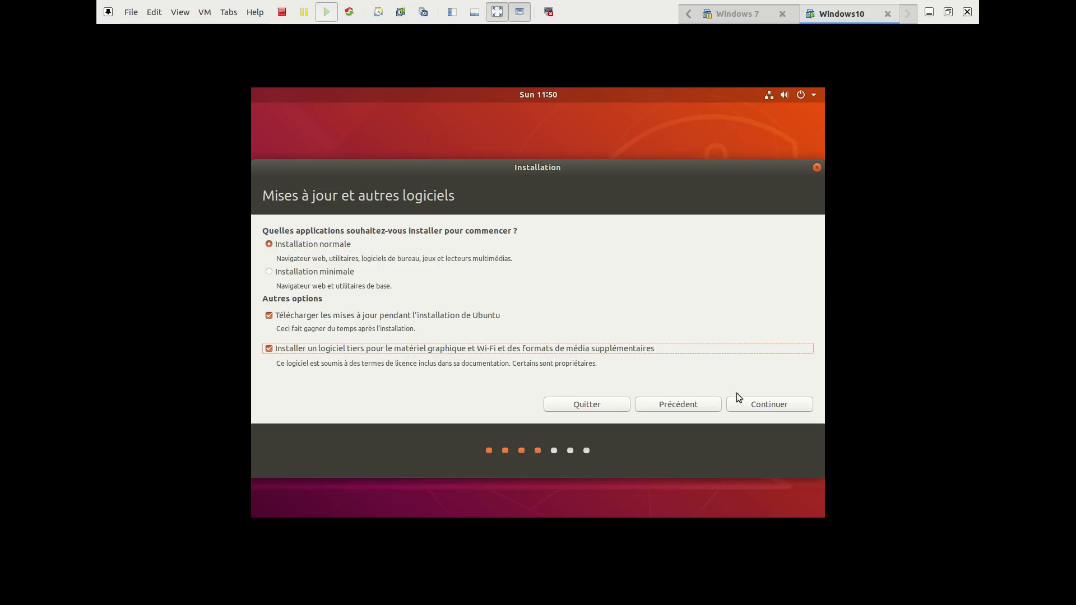
pyautogui.click(765, 405)
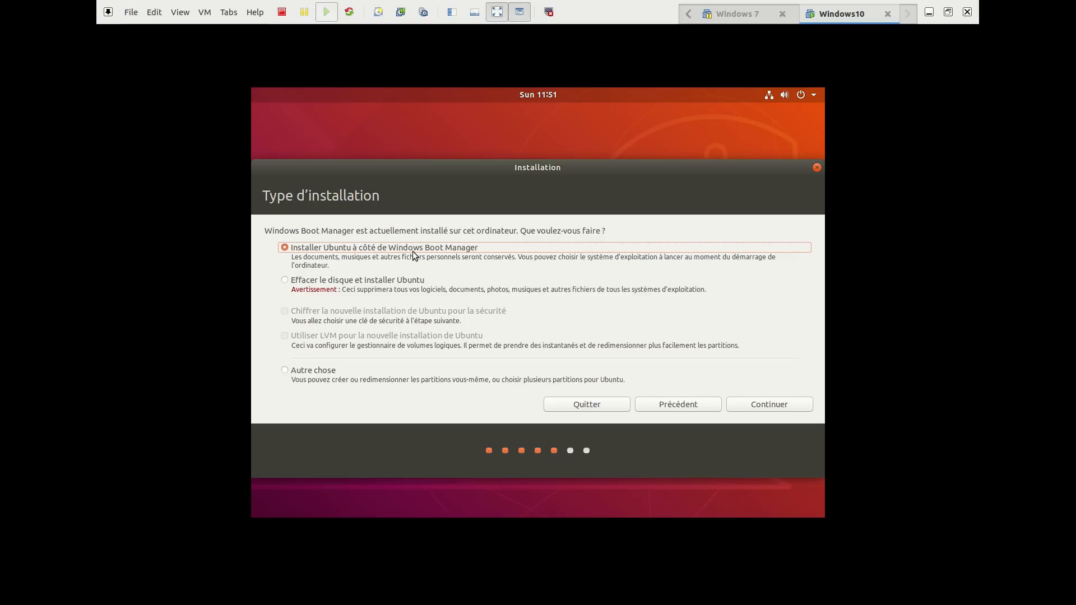
pyautogui.click(789, 404)
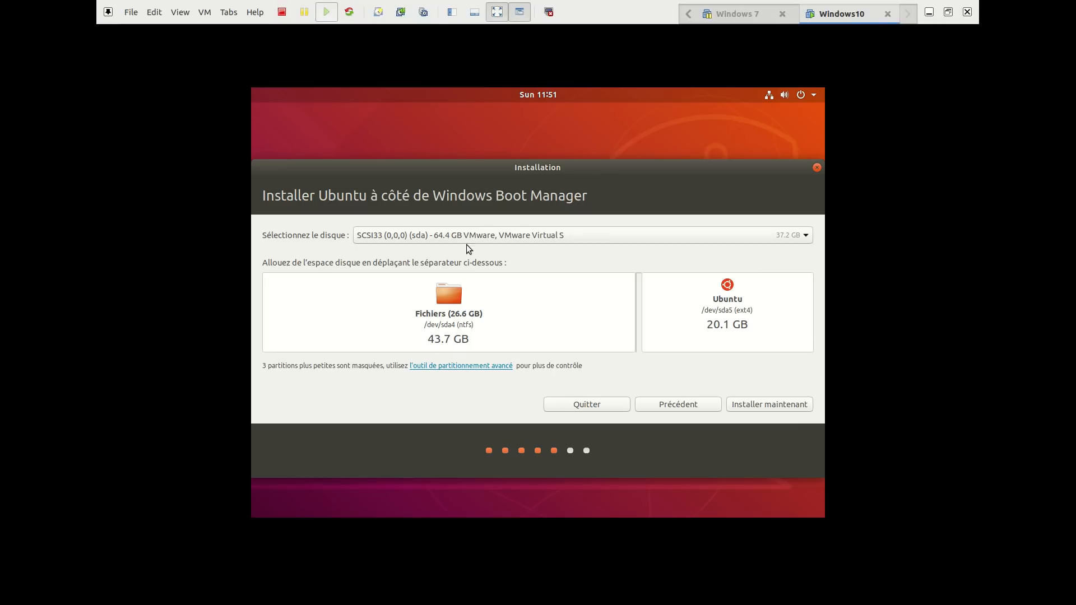
# Check the available installation disks and keep SCSI33 (0,0,0) (sda) selected.
pyautogui.click(796, 232)
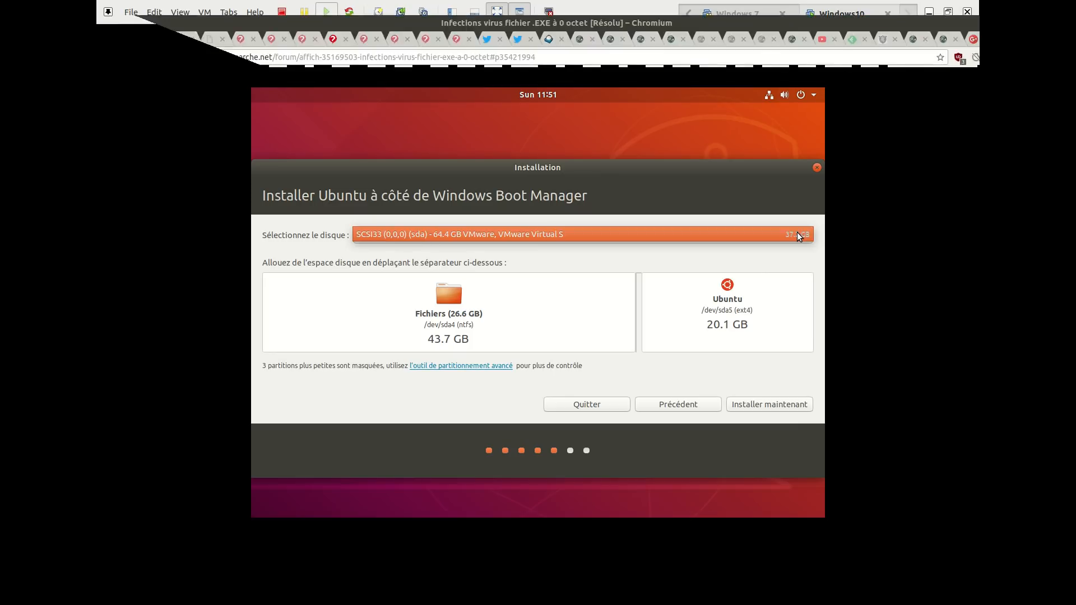
pyautogui.click(617, 233)
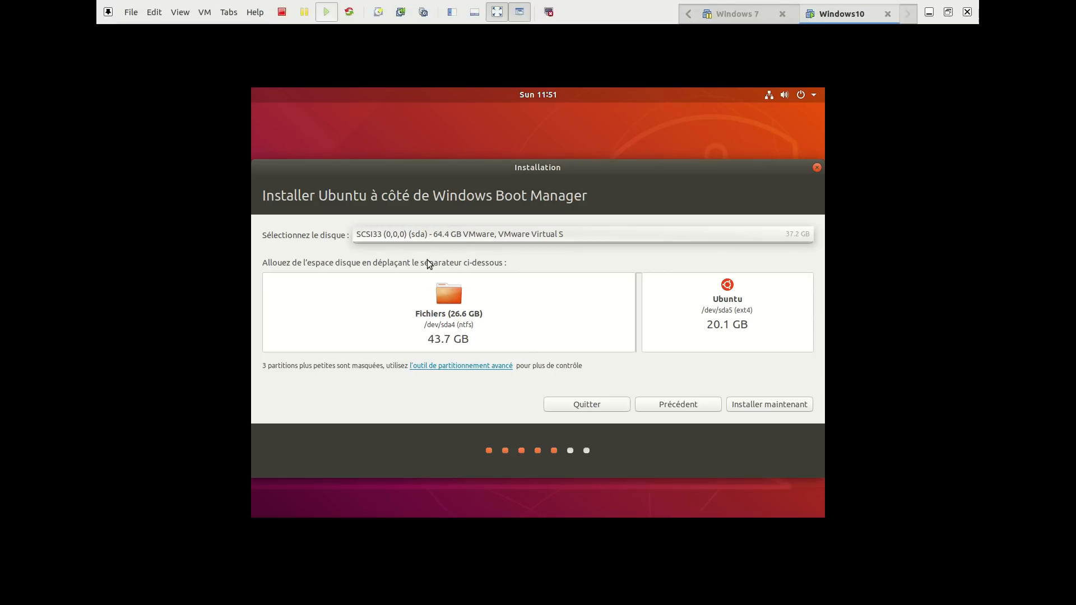
pyautogui.click(422, 239)
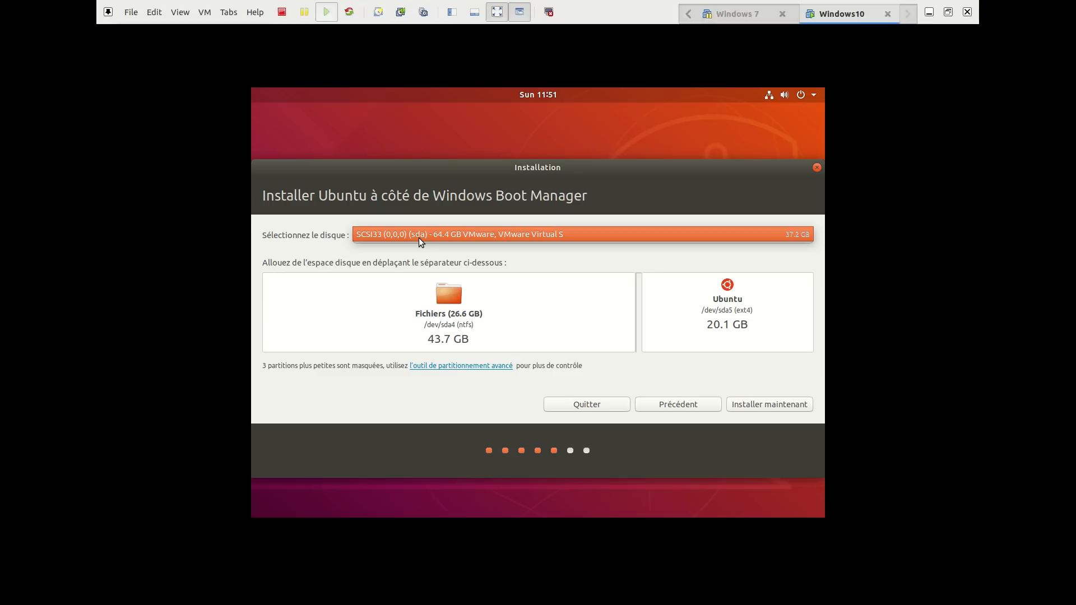
pyautogui.click(419, 239)
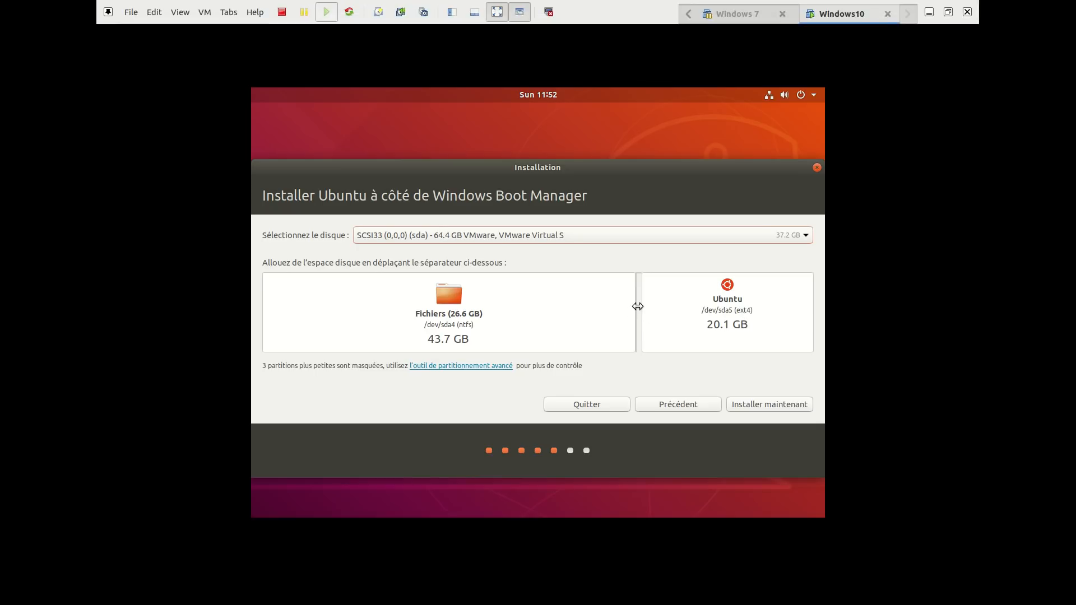
# Adjust the disk space split to about 41.7 GB for the Windows files partition and 22.1 GB for Ubuntu.
pyautogui.moveTo(638, 307); pyautogui.dragTo(430, 306)
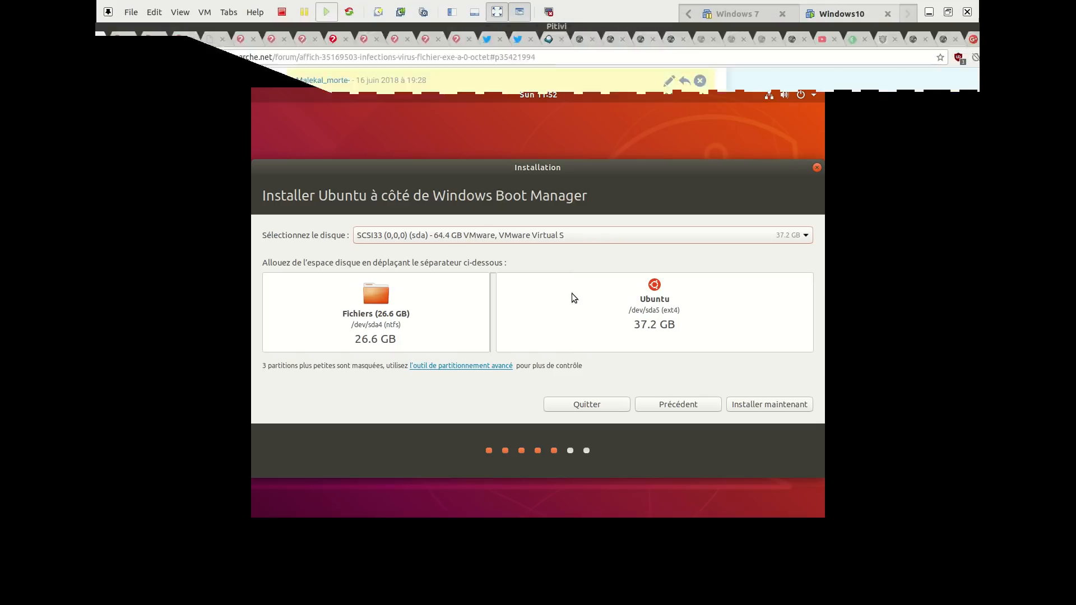
pyautogui.moveTo(493, 299); pyautogui.dragTo(750, 300)
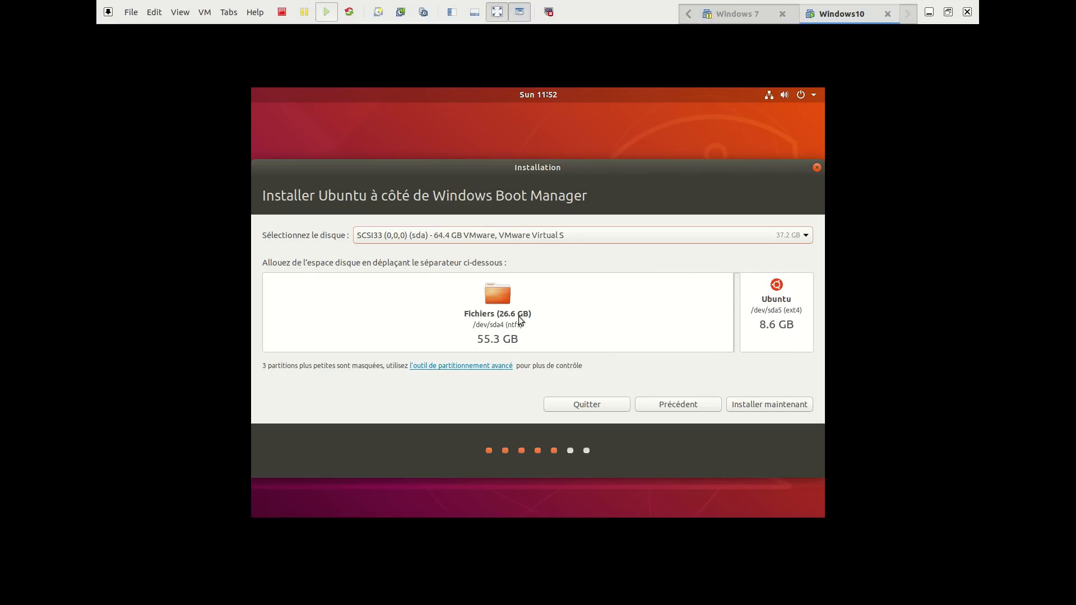
pyautogui.moveTo(735, 310); pyautogui.dragTo(600, 310)
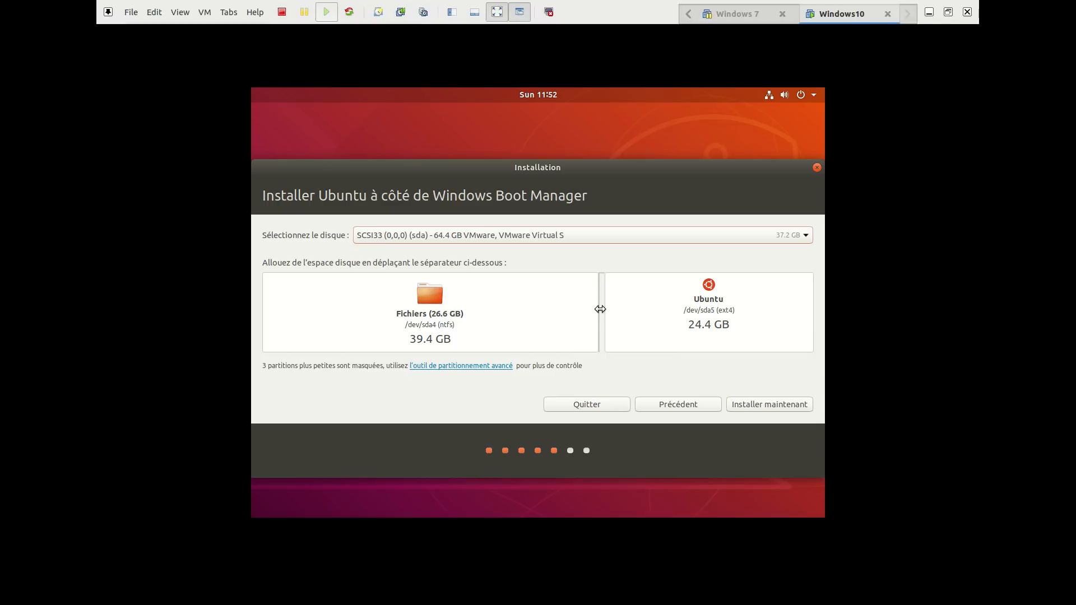
pyautogui.moveTo(600, 309); pyautogui.dragTo(617, 309)
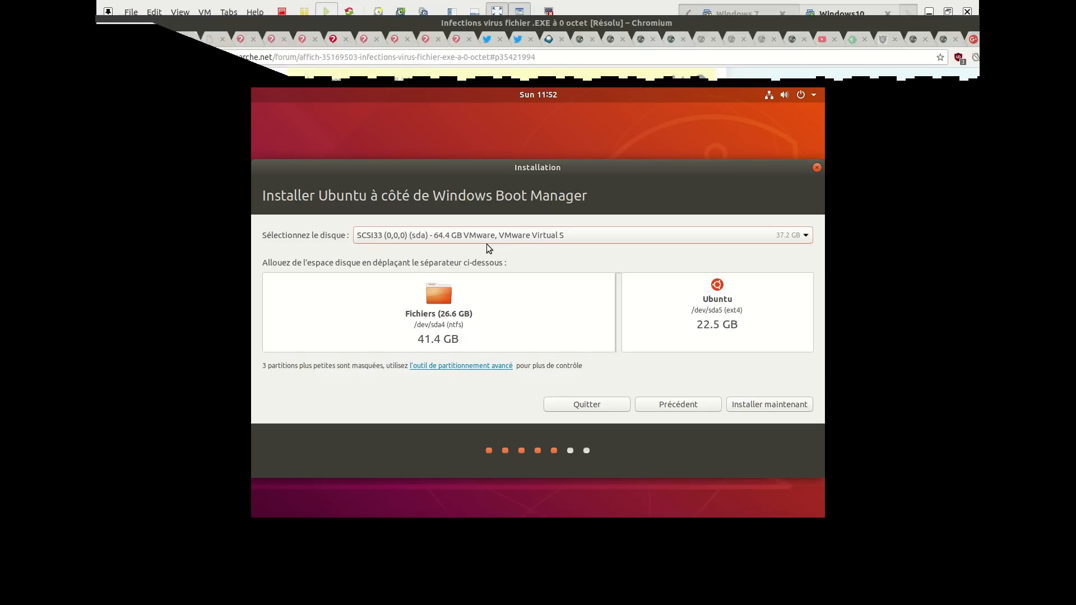
pyautogui.moveTo(618, 305); pyautogui.dragTo(622, 305)
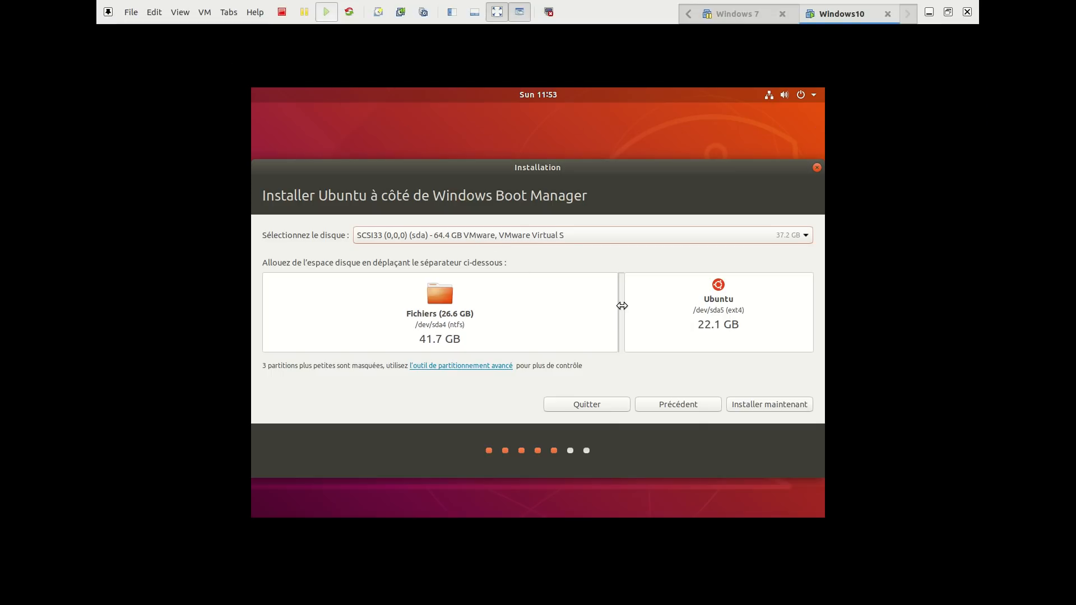
# Set the disk split to about 41.3 GB for Windows files and 22.5 GB for Ubuntu, and start installing, approving both disk-change confirmations.
pyautogui.moveTo(623, 311); pyautogui.dragTo(620, 310)
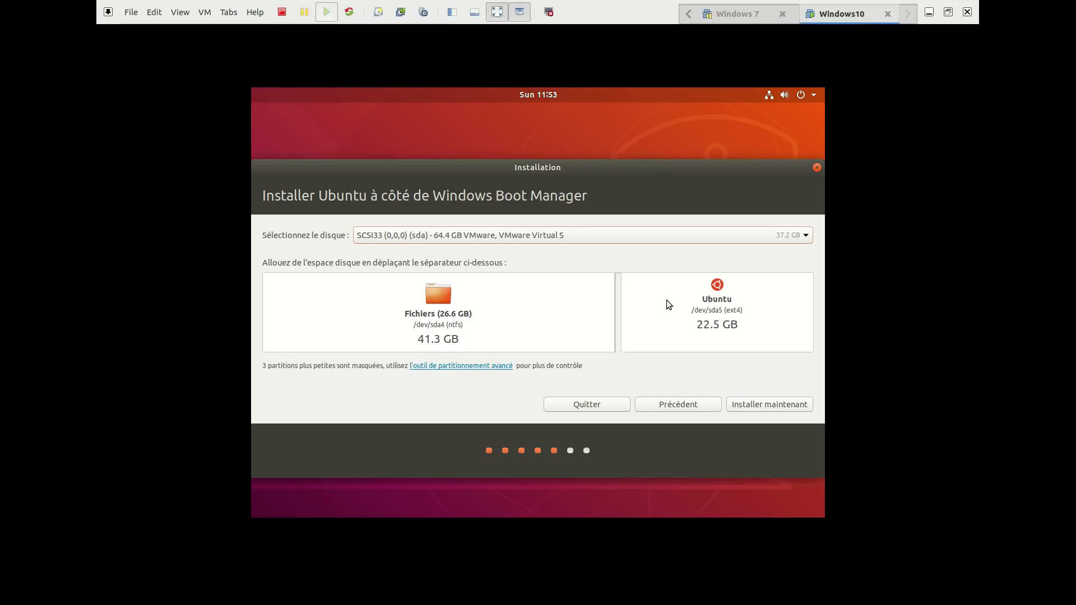
pyautogui.click(808, 410)
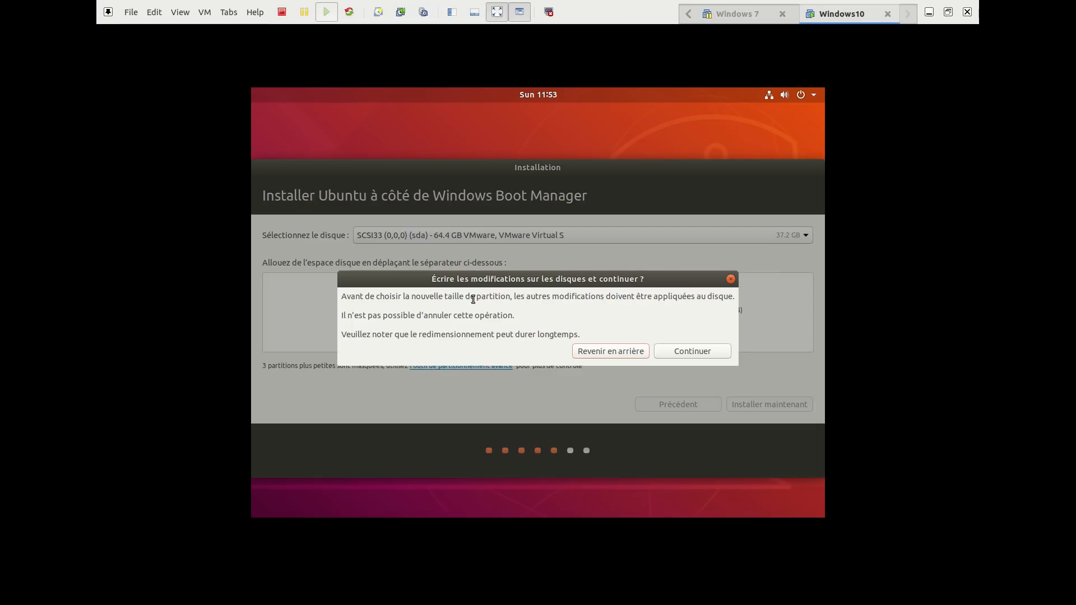
pyautogui.click(707, 353)
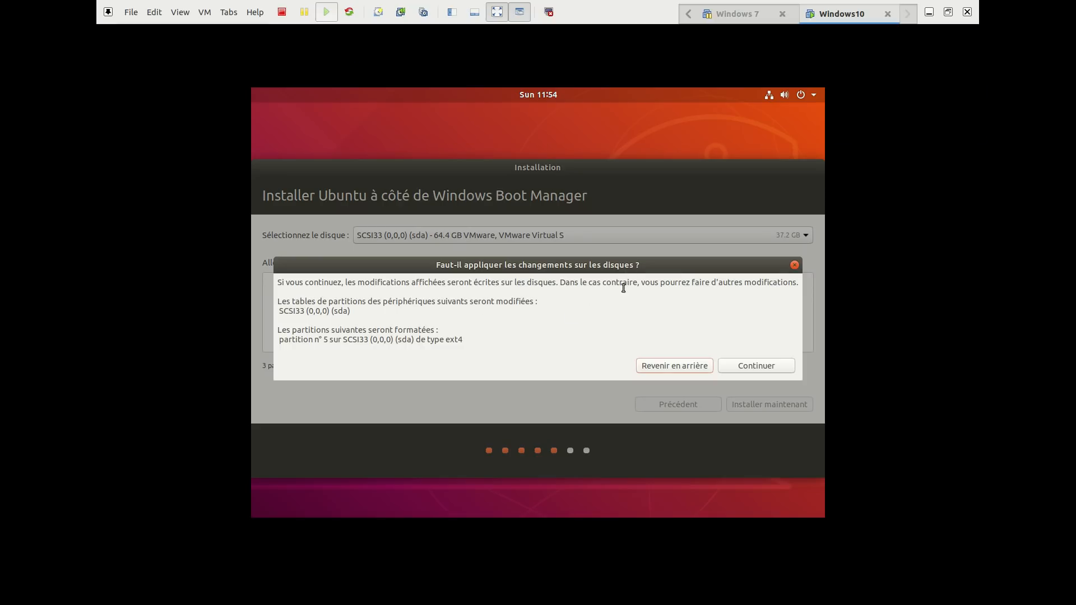
pyautogui.click(790, 370)
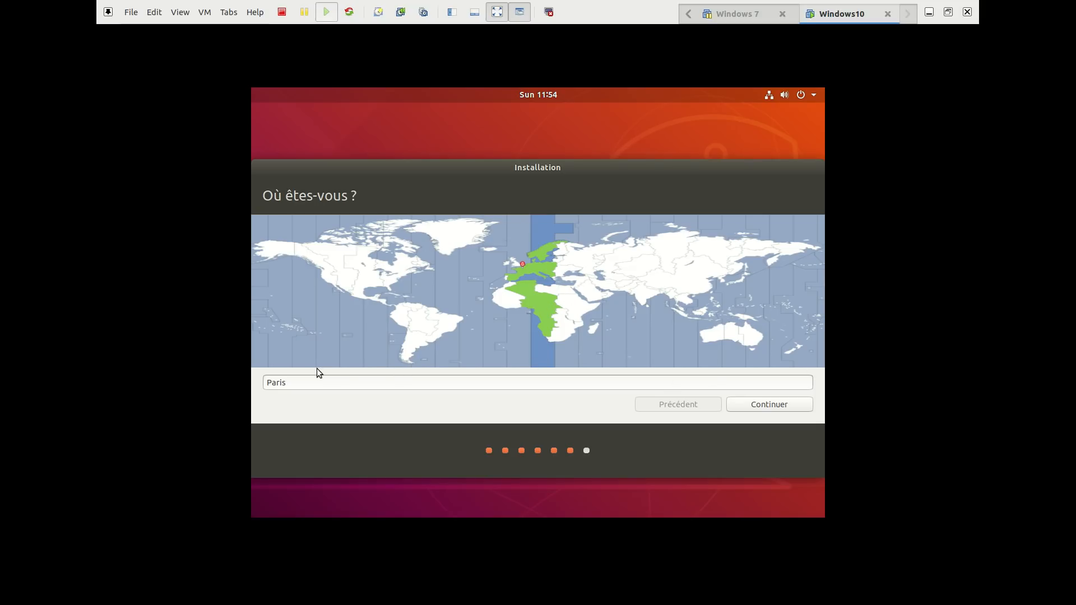
# Keep Paris as the time zone location and continue to the user account page.
pyautogui.click(363, 379)
pyautogui.click(775, 405)
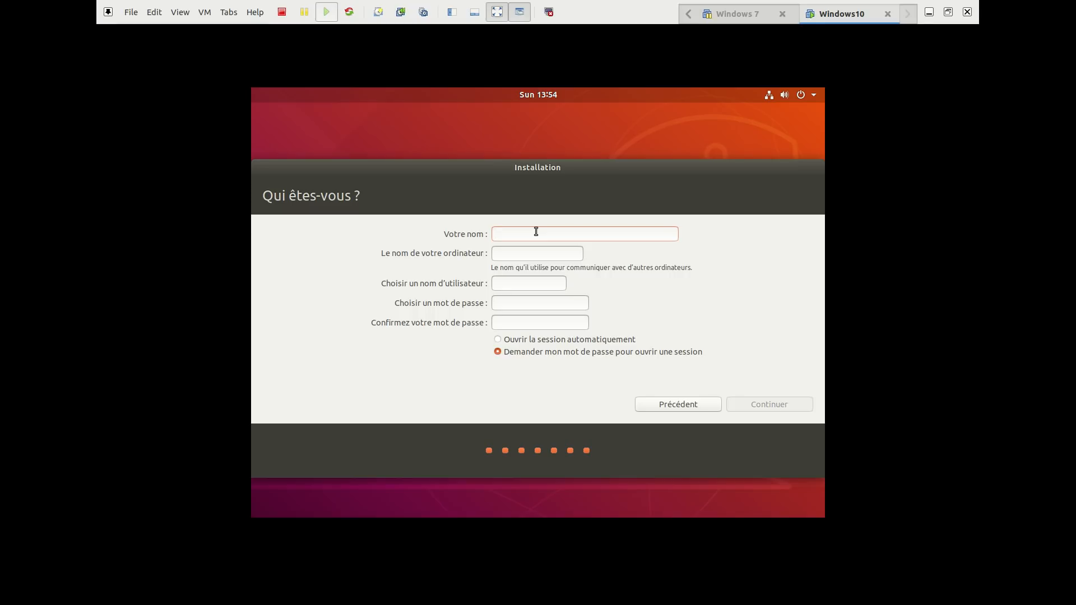
# Enter the account holder's name and change the ending of the computer name to "ubuntu".
pyautogui.write('malekalmorte')
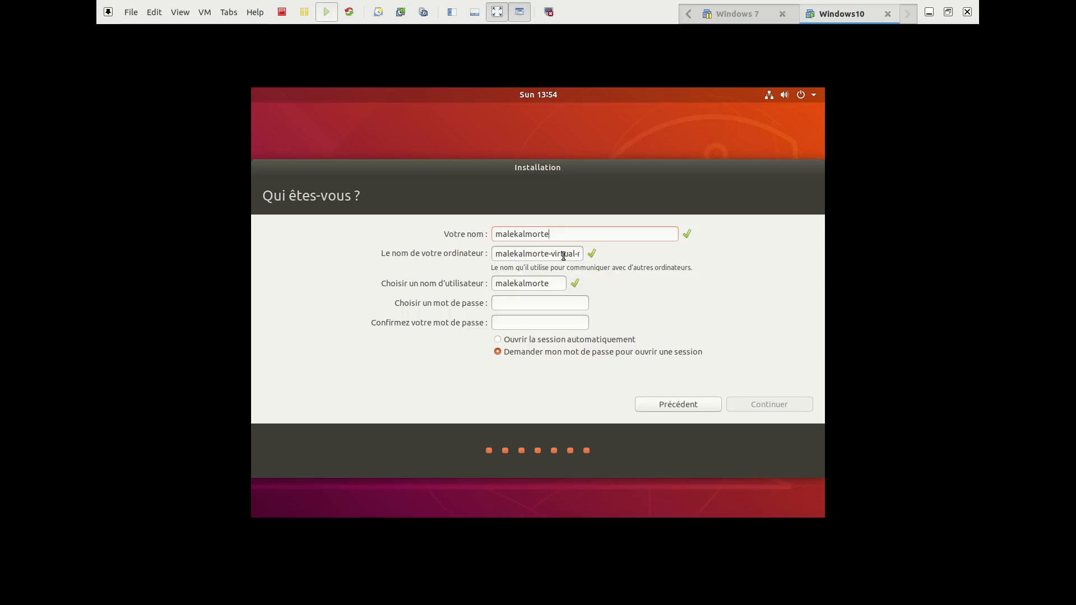
pyautogui.moveTo(550, 253); pyautogui.dragTo(590, 254)
pyautogui.write('ubuntu')
# Enter and confirm the account password, keeping password login required, and continue with the installation.
pyautogui.click(537, 302)
pyautogui.write('a')
pyautogui.click(541, 320)
pyautogui.write('a')
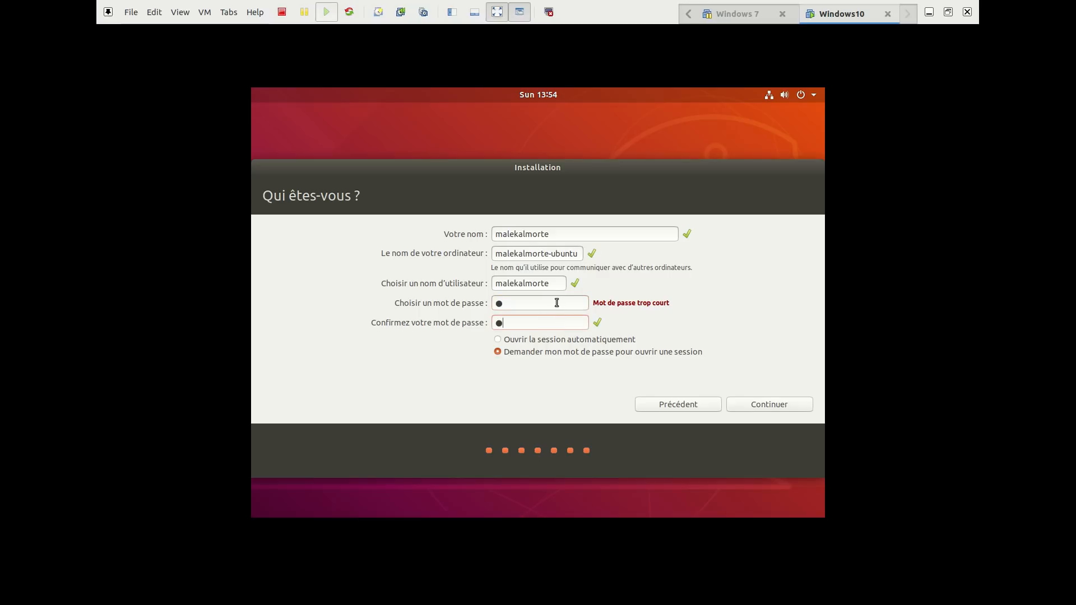
pyautogui.click(557, 302)
pyautogui.click(780, 408)
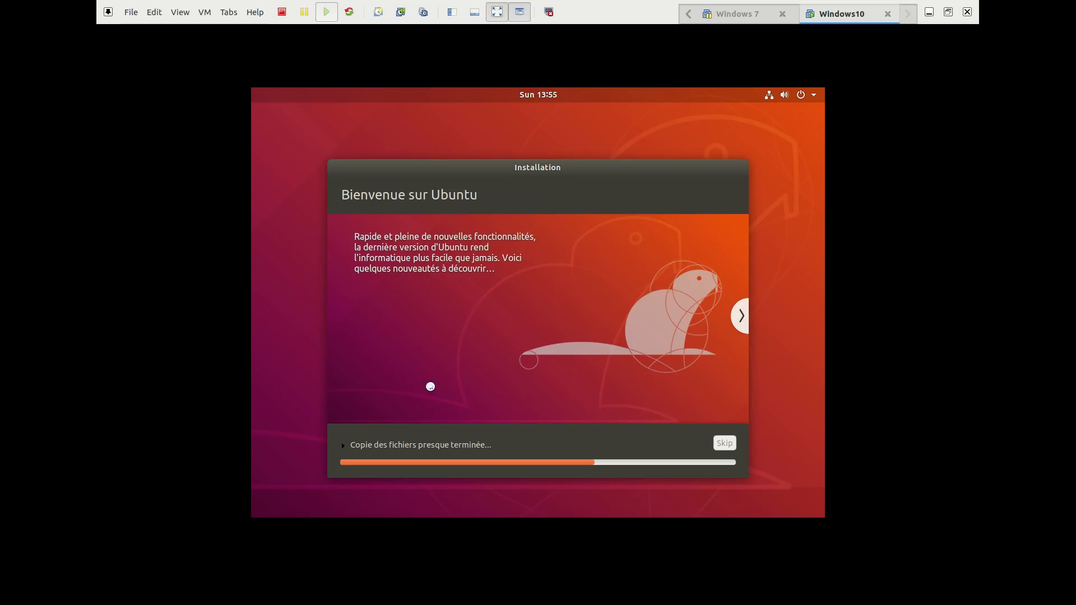
# Expand the installation's detailed log and examine its entries while the files are copied and language packs downloaded.
pyautogui.click(343, 445)
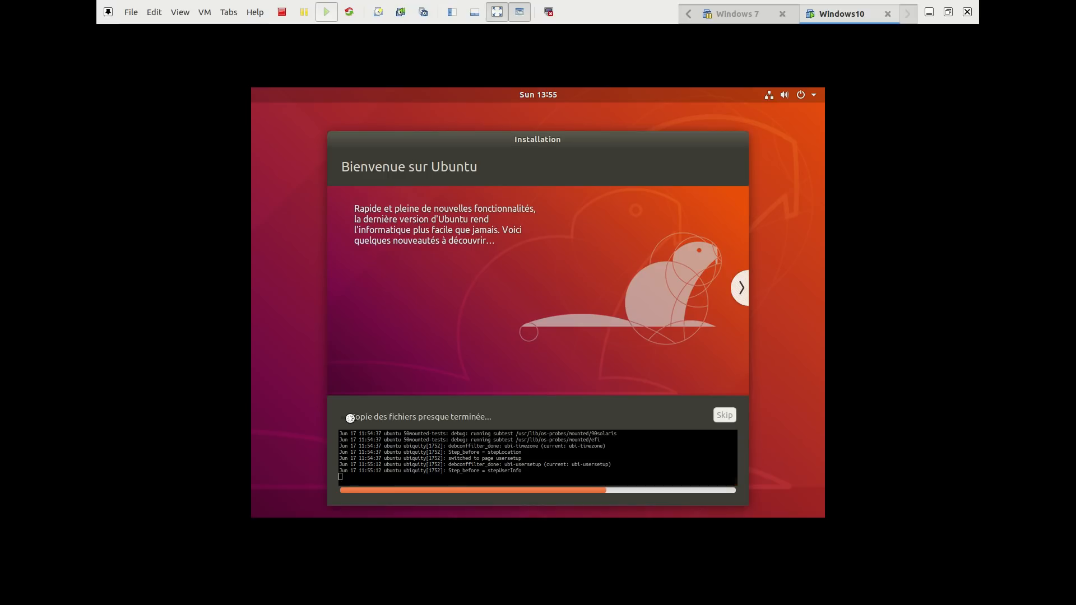
pyautogui.click(342, 417)
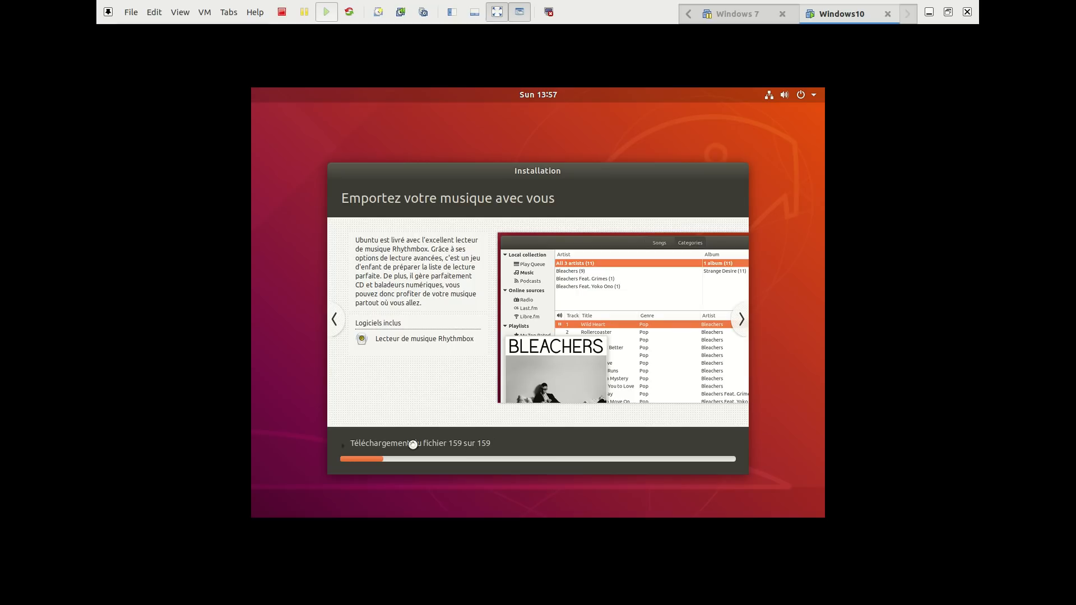
pyautogui.click(342, 446)
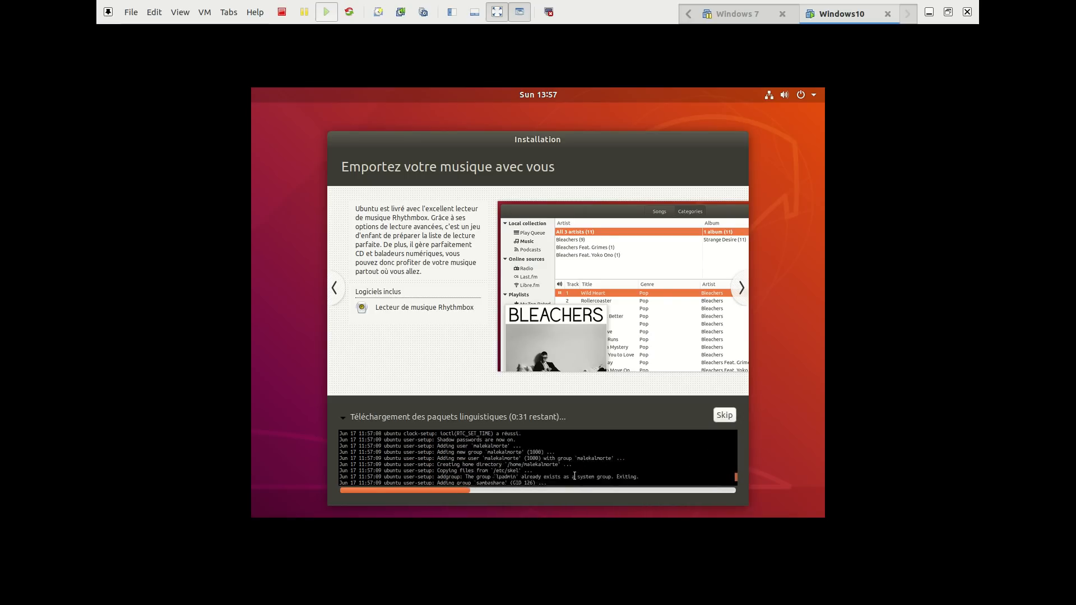
pyautogui.scroll(1, 516, 464)
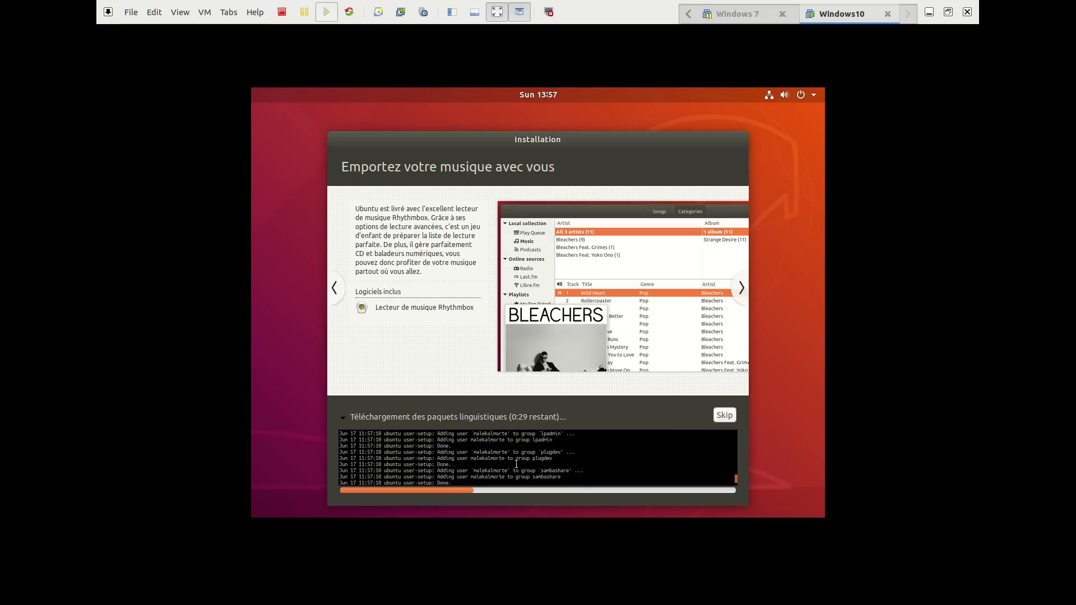
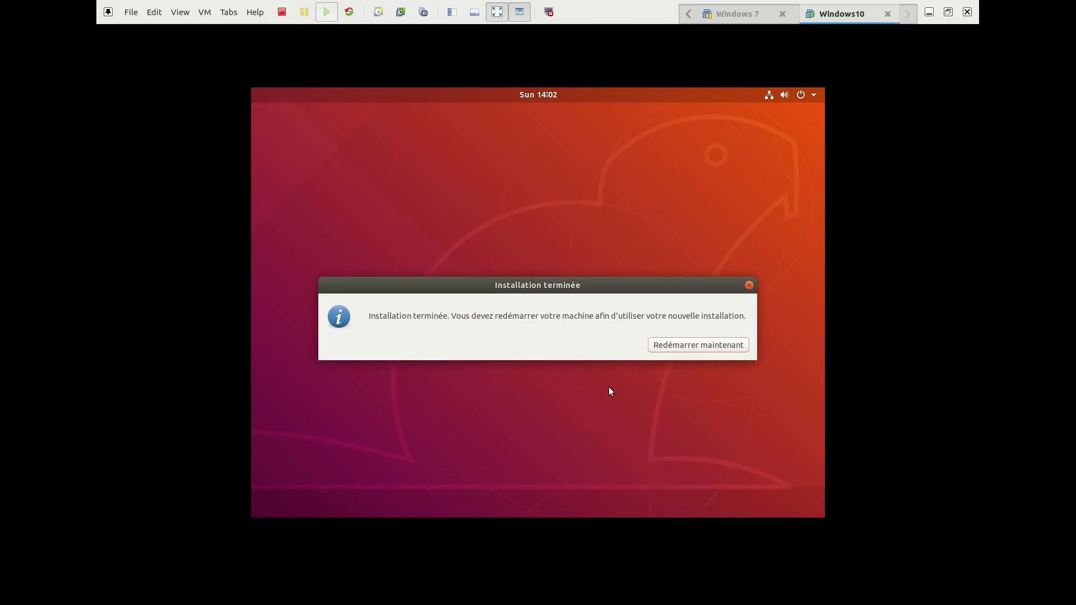
# Restart from the finished installation and reset the Windows10 virtual machine, confirming the reset.
pyautogui.click(722, 342)
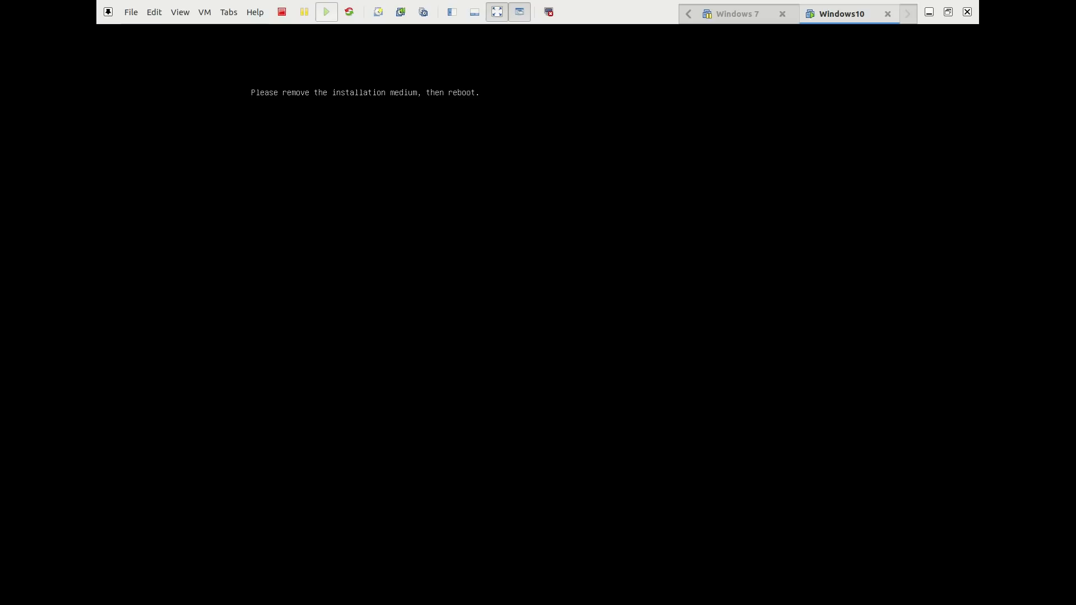
pyautogui.click(349, 12)
pyautogui.click(580, 349)
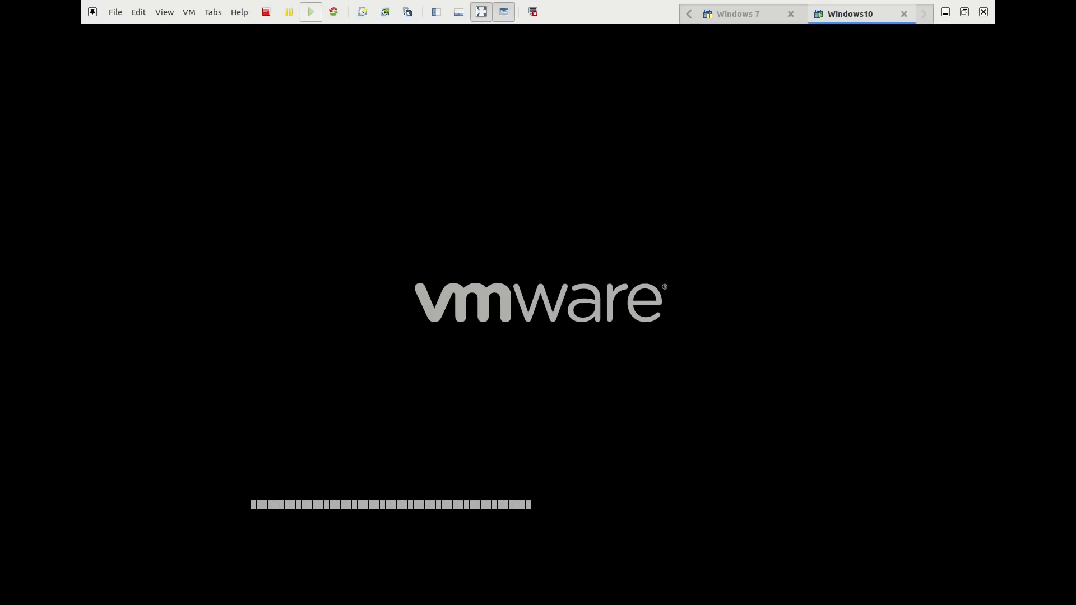
# Review the GRUB boot entries and boot Windows Boot Manager (sur /dev/sda2).
pyautogui.press('Down')
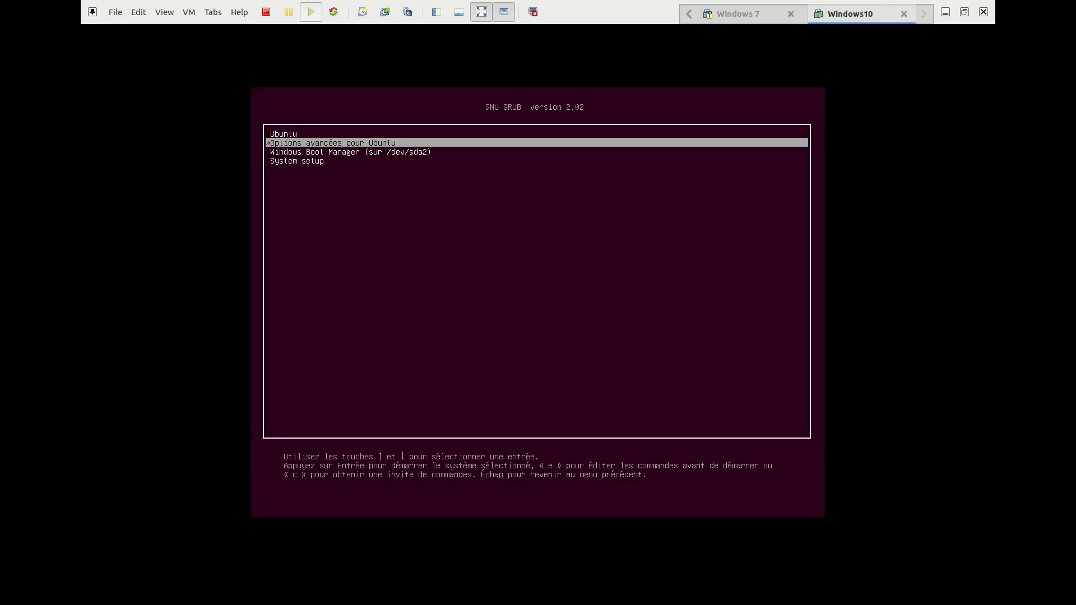
pyautogui.press('Up')
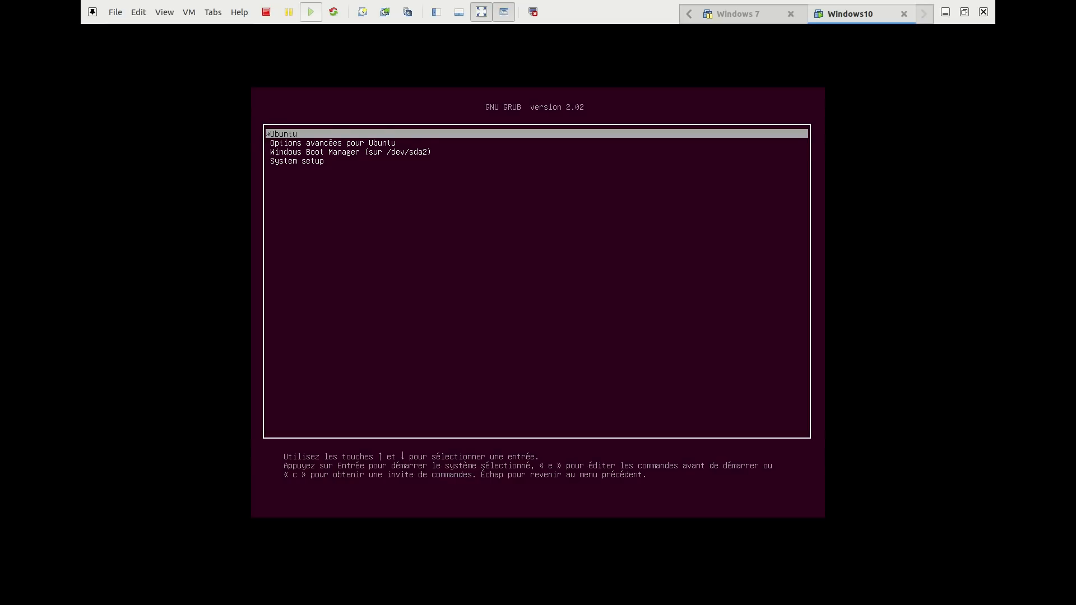
pyautogui.press('Down')
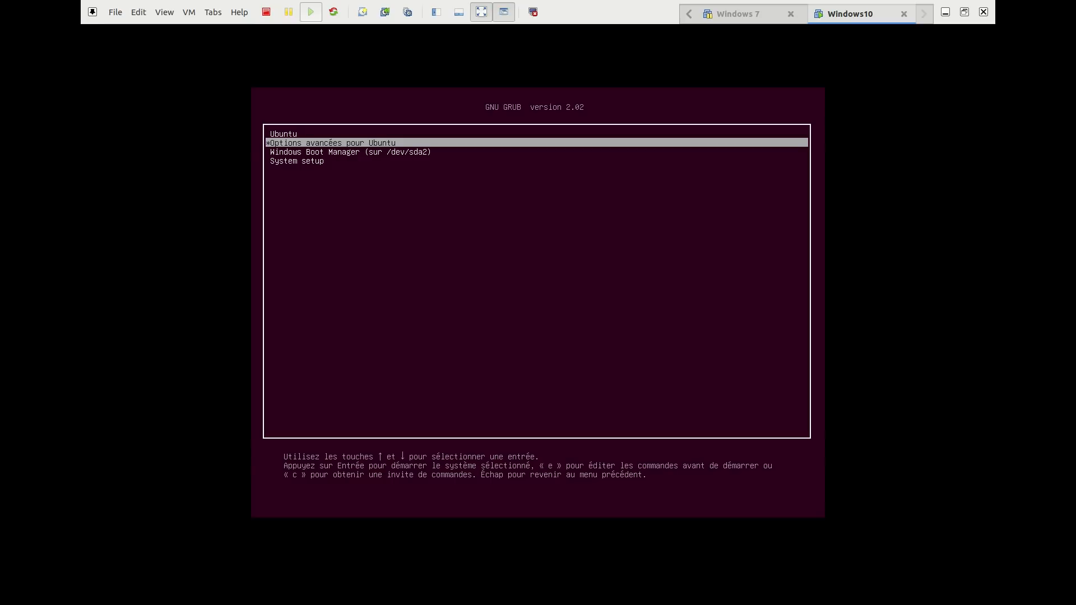
pyautogui.press('Down')
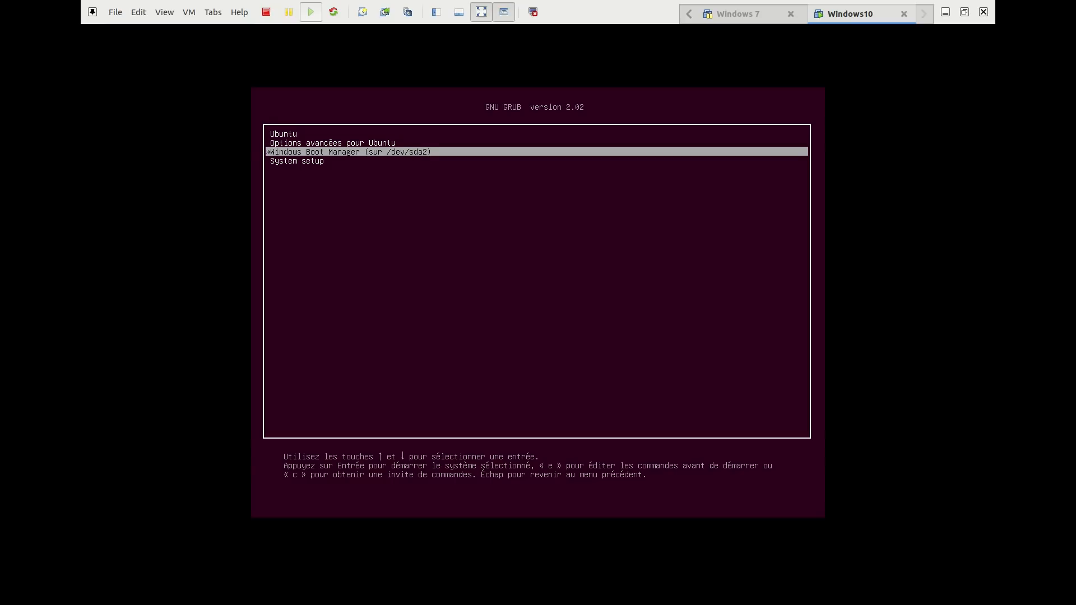
pyautogui.press('Down')
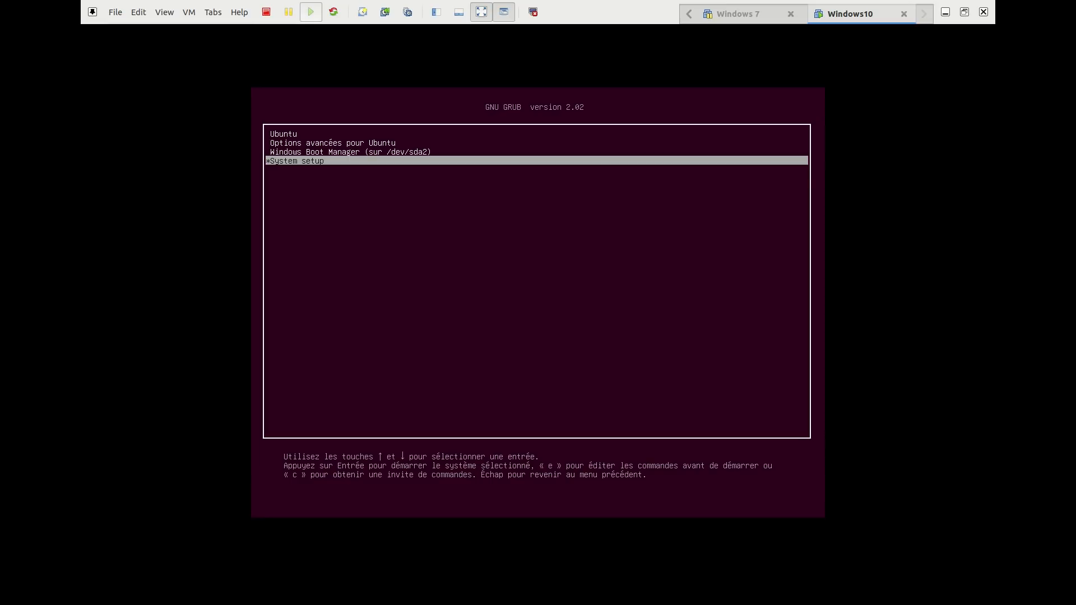
pyautogui.press('Up')
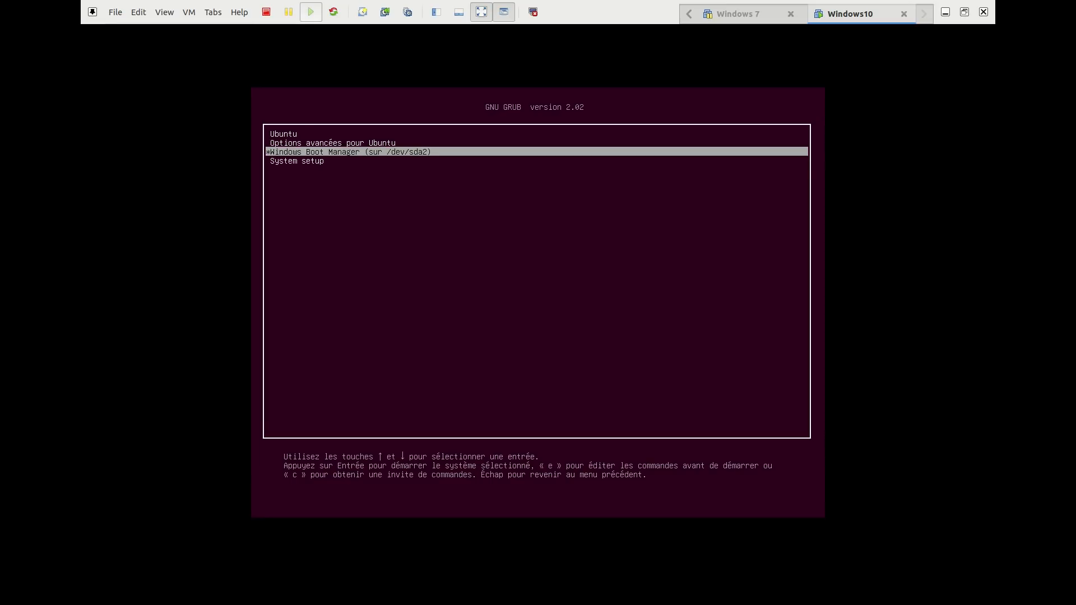
pyautogui.press('Return')
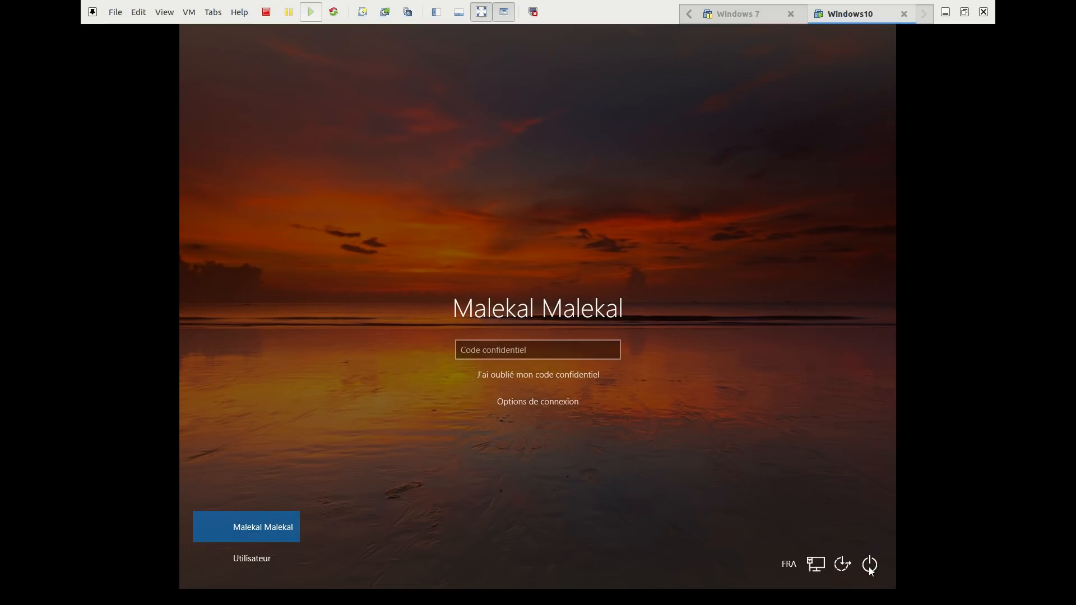
# Restart the PC from the Windows sign-in screen, confirming the restart despite possible unsaved work.
pyautogui.click(869, 567)
pyautogui.click(868, 559)
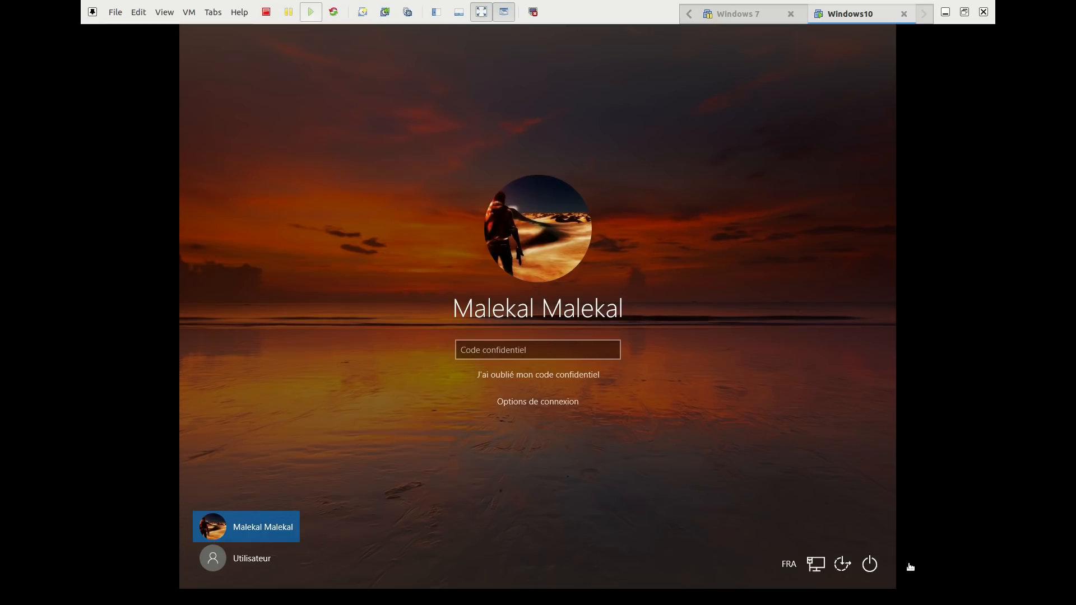
pyautogui.click(875, 567)
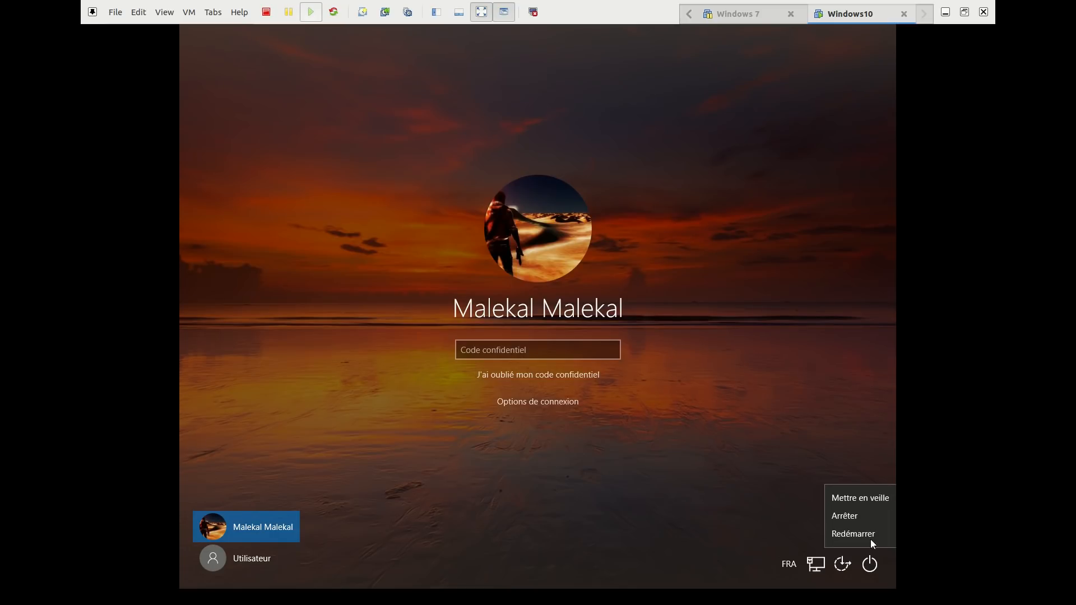
pyautogui.click(869, 537)
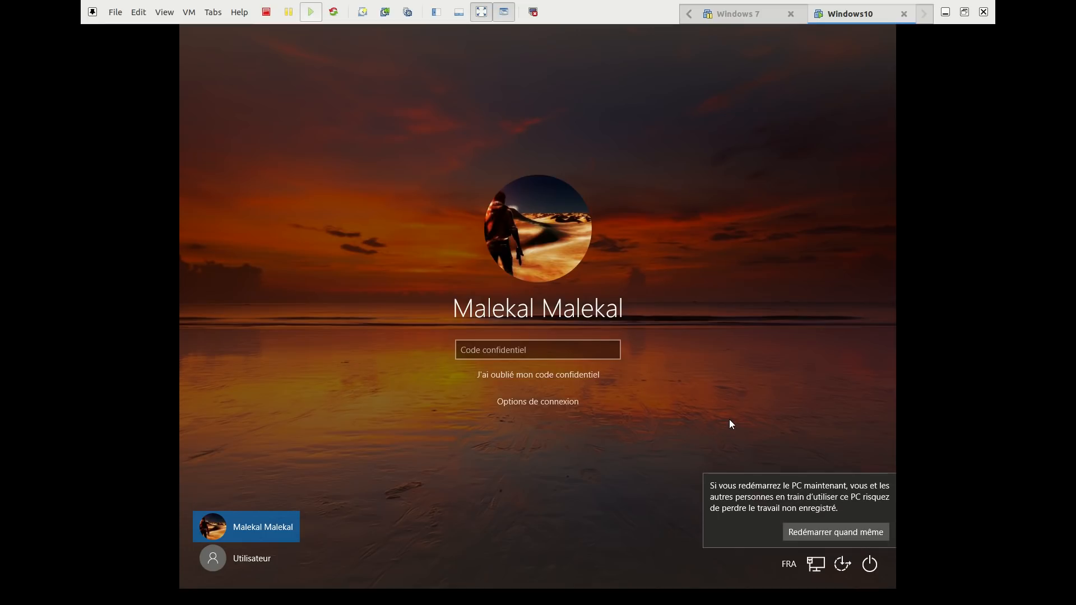
pyautogui.click(807, 530)
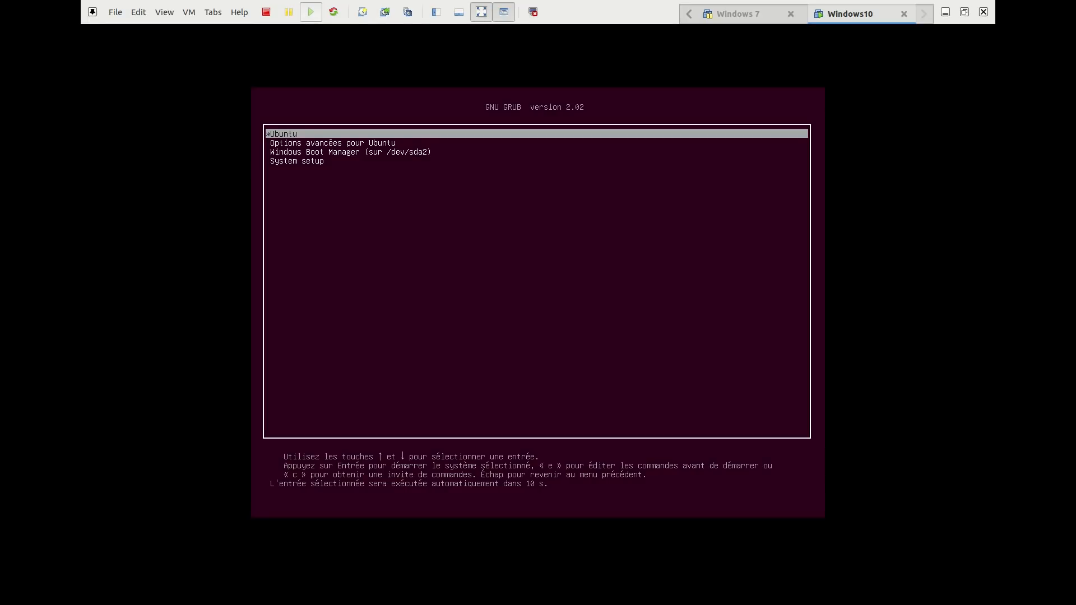
# Boot the Ubuntu entry from the GRUB menu.
pyautogui.press('Down')
pyautogui.press('Up')
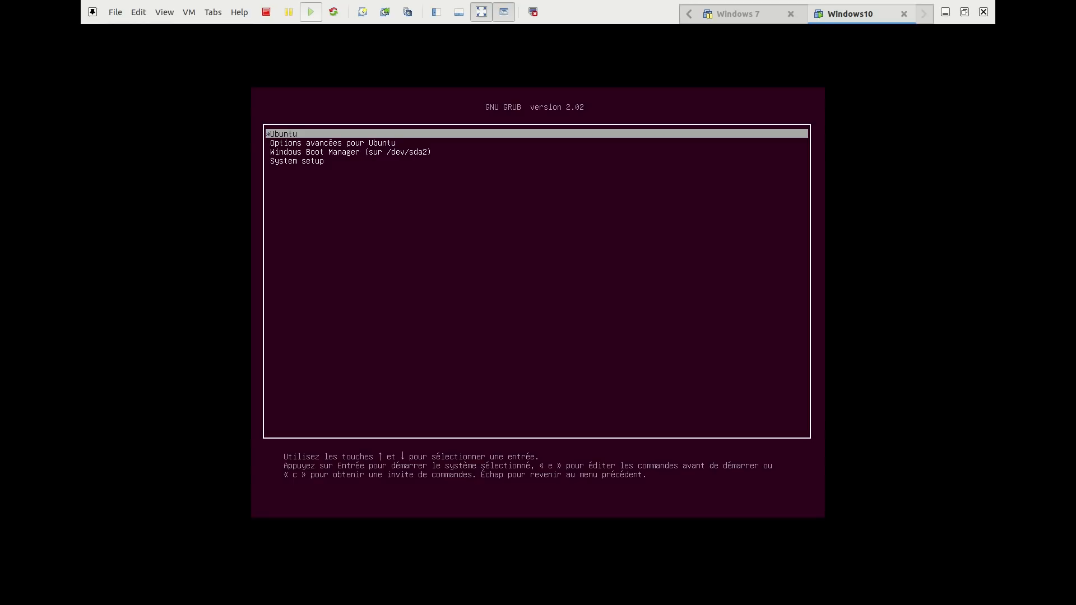
pyautogui.press('Return')
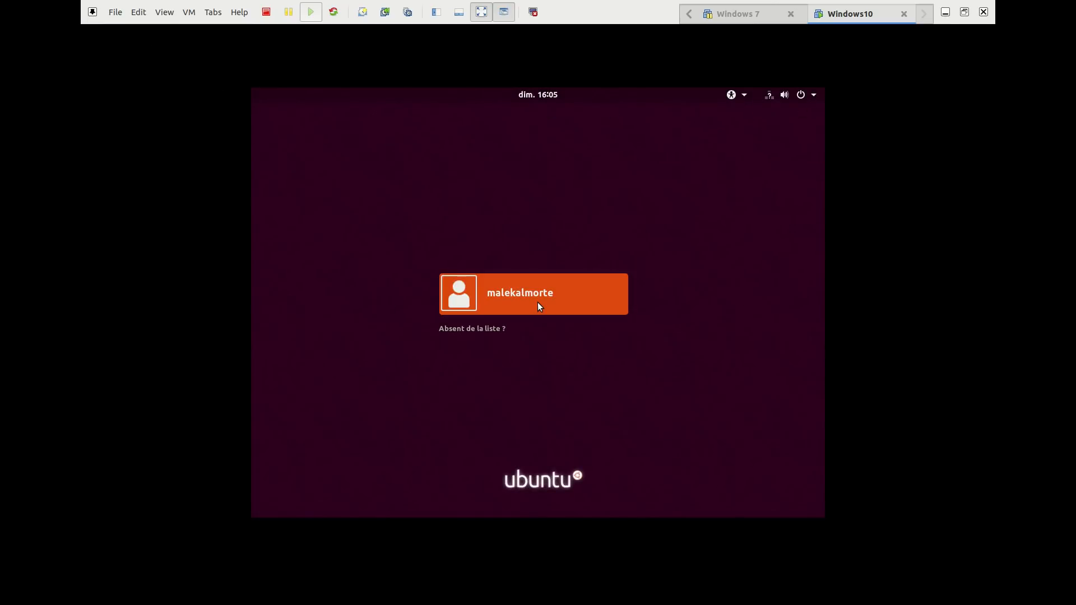
# Log in to the new Ubuntu user account with the account password.
pyautogui.click(541, 296)
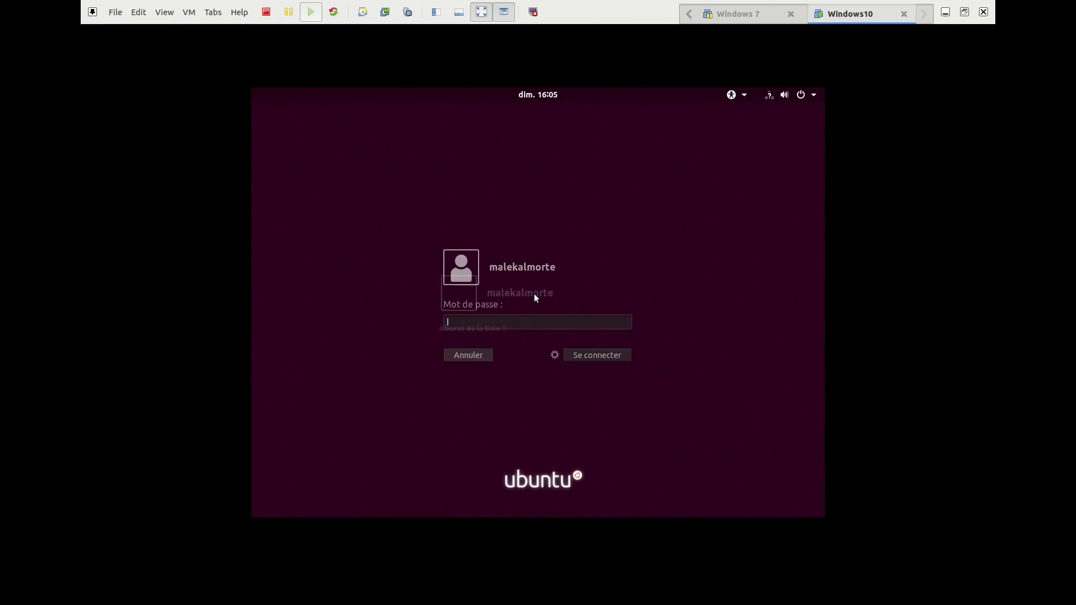
pyautogui.write('••')
pyautogui.press('Return')
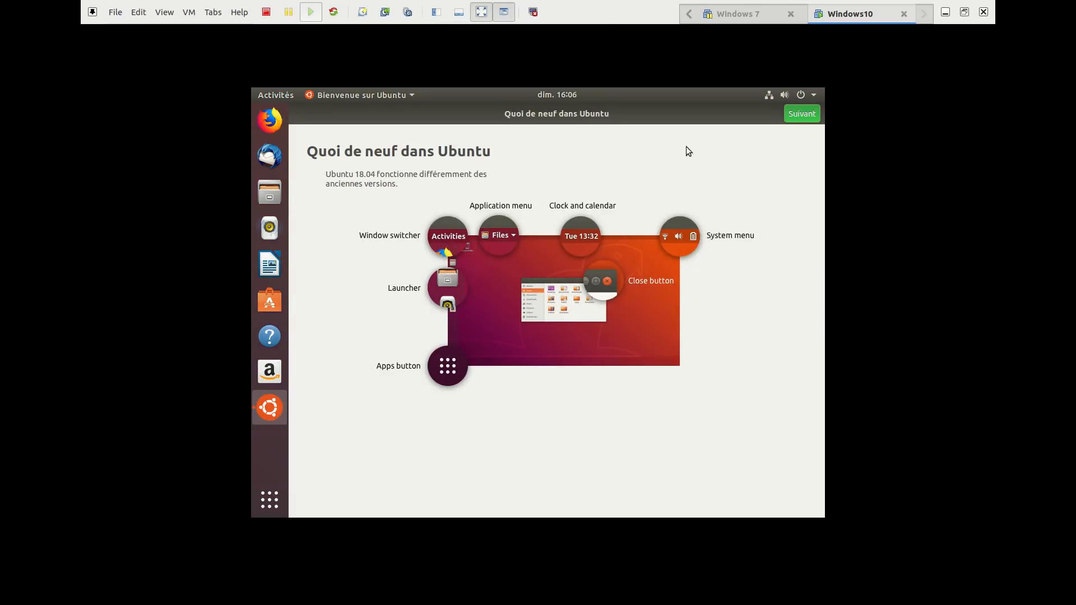
# Go through Ubuntu's welcome pages to the end without configuring Livepatch, and finish the assistant.
pyautogui.click(793, 116)
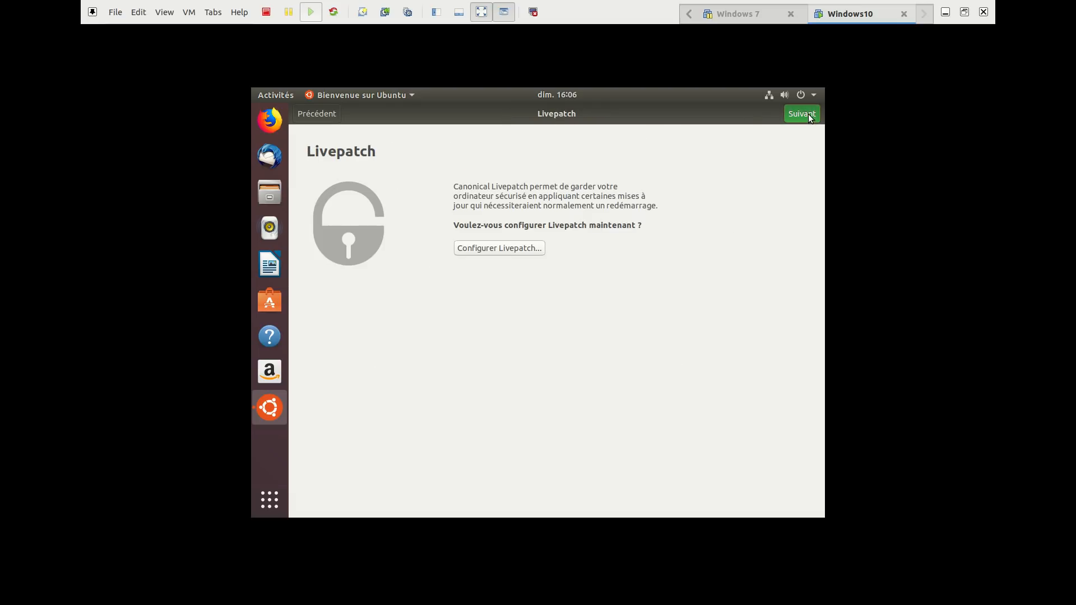
pyautogui.click(809, 116)
pyautogui.click(805, 116)
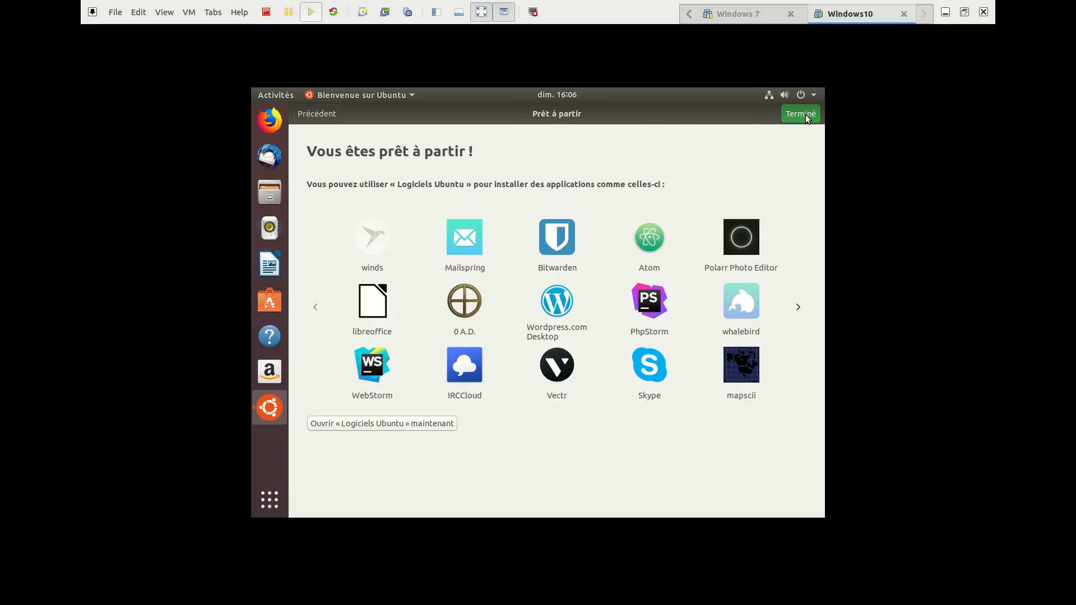
pyautogui.click(805, 115)
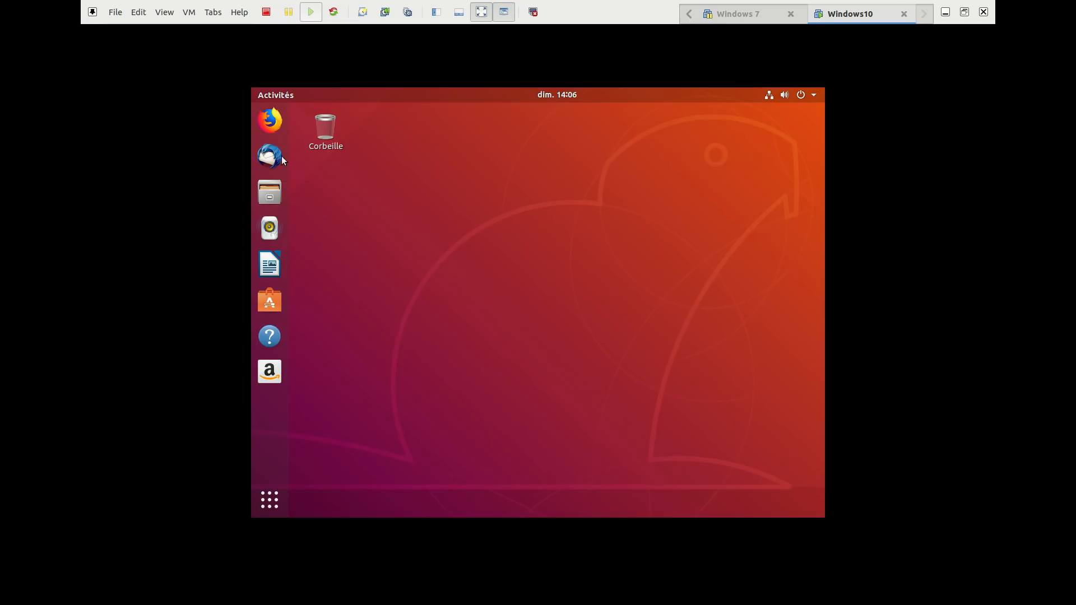
# Open Firefox and close the Firefox Privacy Notice tab.
pyautogui.click(270, 120)
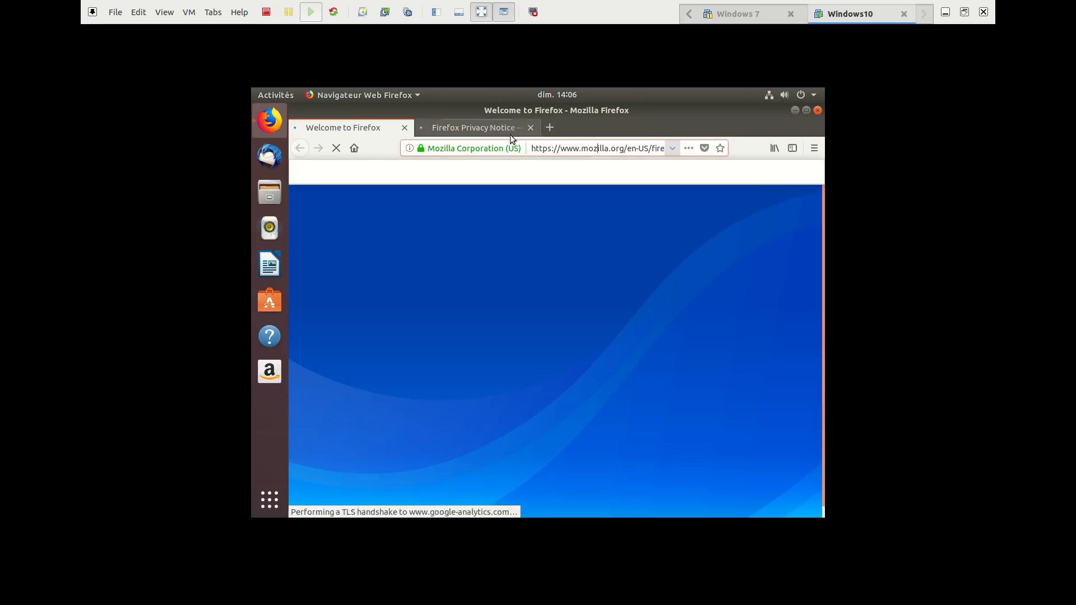
pyautogui.click(530, 127)
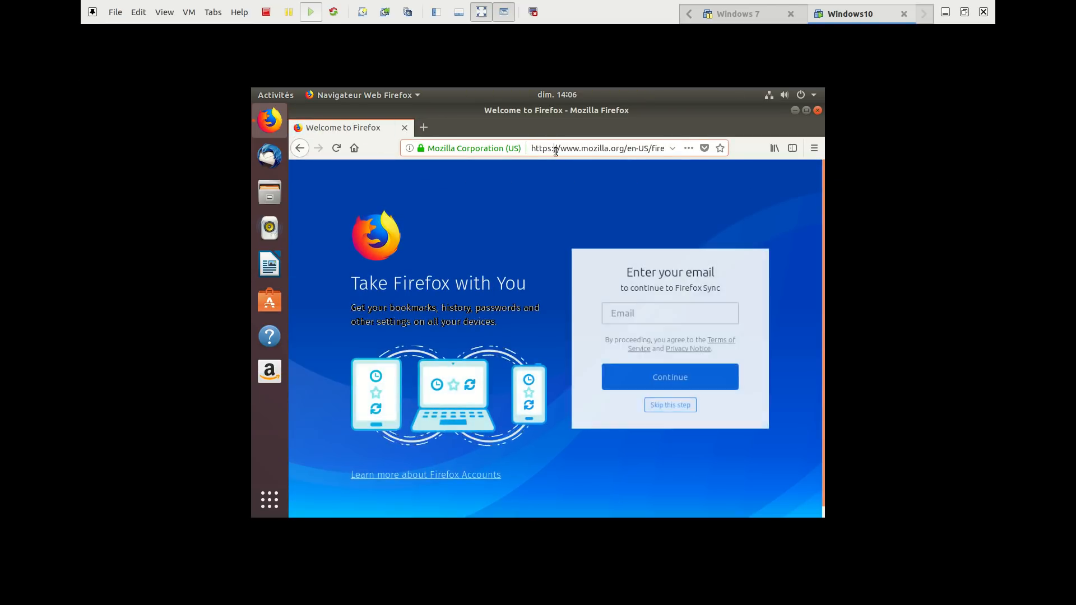
pyautogui.click(555, 150)
pyautogui.write('www.malekal.copm')
pyautogui.press('Return')
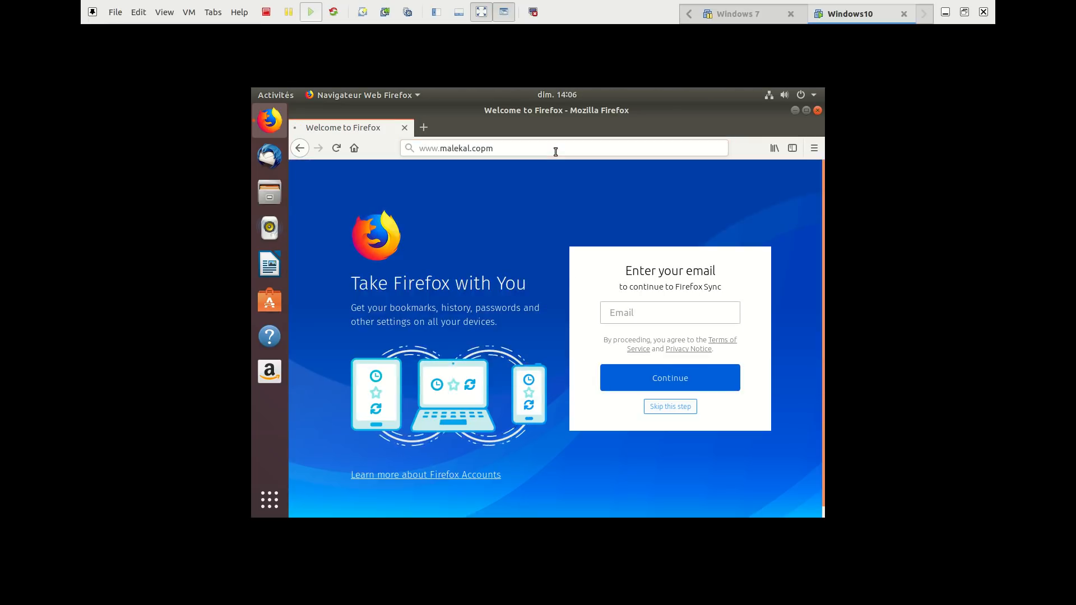
pyautogui.click(483, 148)
pyautogui.press('BackSpace')
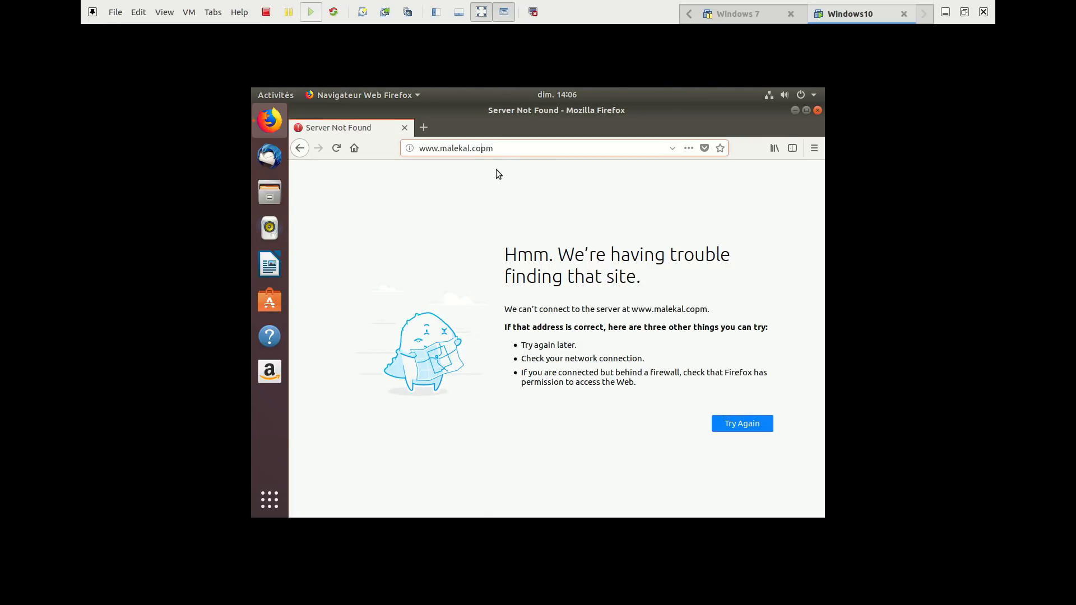
pyautogui.press('Return')
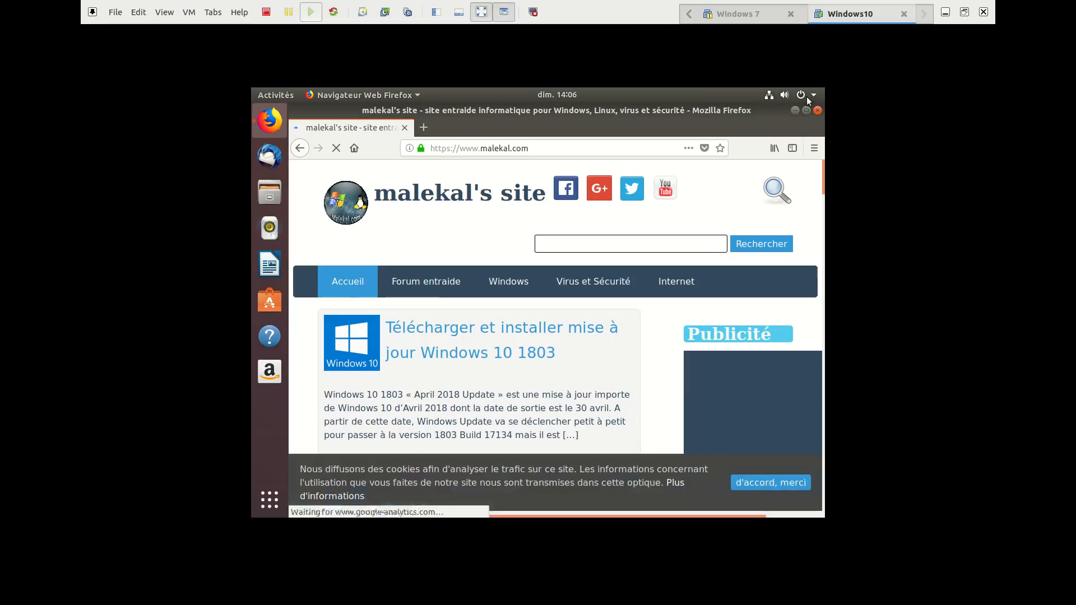
# Open the Ubuntu system settings.
pyautogui.click(813, 95)
pyautogui.click(680, 210)
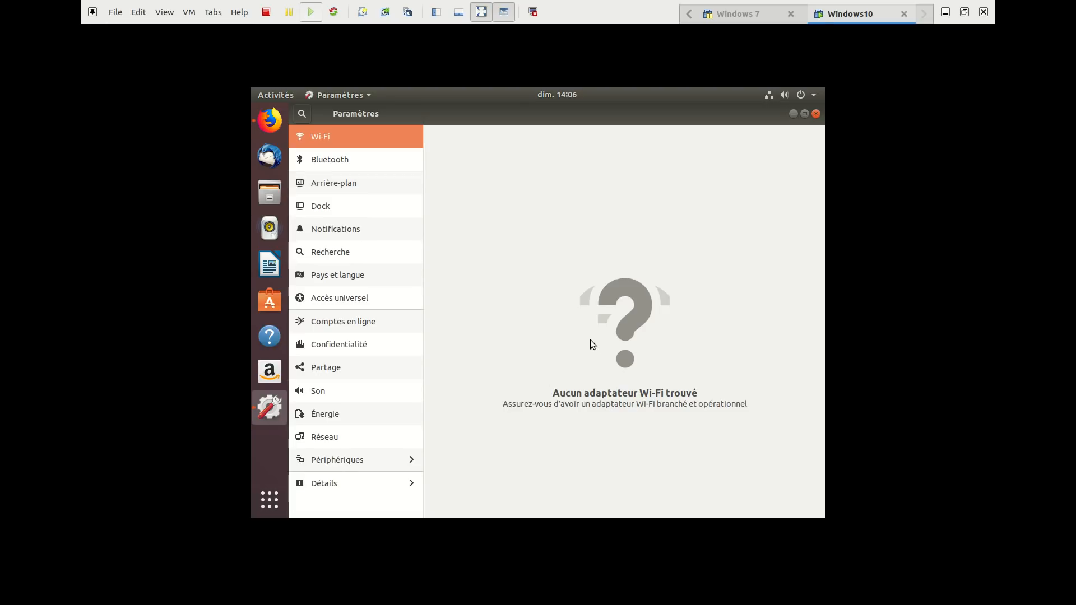
# Check the desktop's context options on the empty second workspace, and return to view the Details section of the settings.
pyautogui.hotkey('ctrl', 'alt', 'Down')
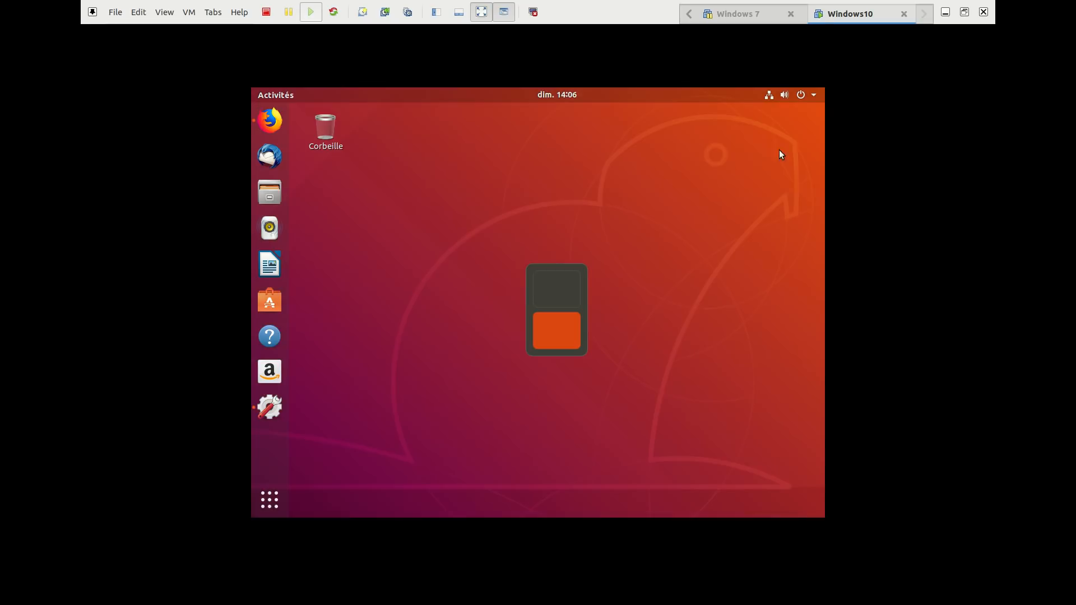
pyautogui.rightClick(579, 199)
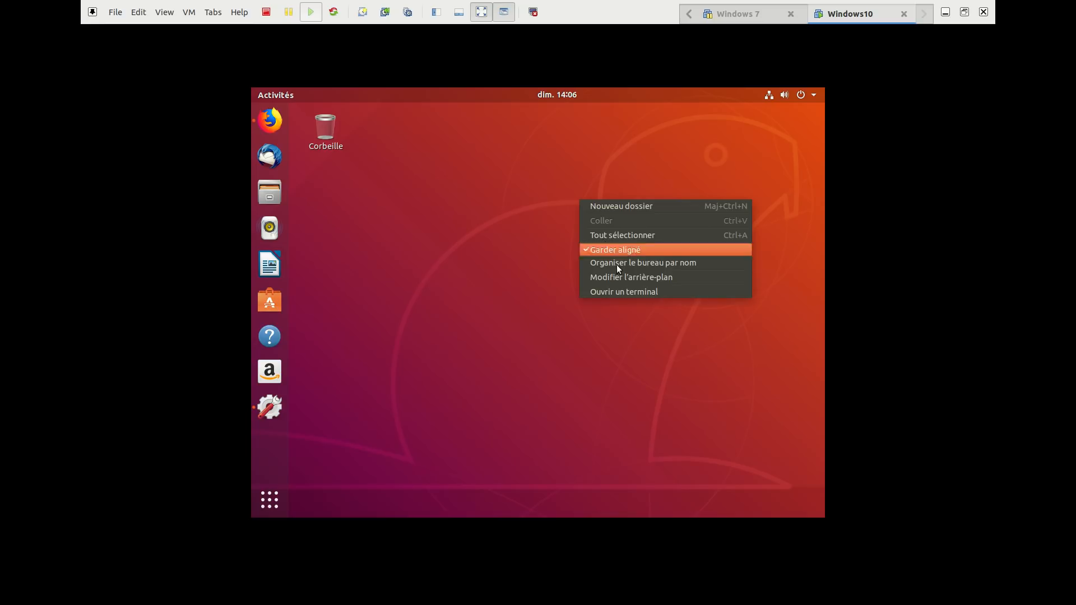
pyautogui.click(507, 300)
pyautogui.hotkey('ctrl', 'alt', 'Up')
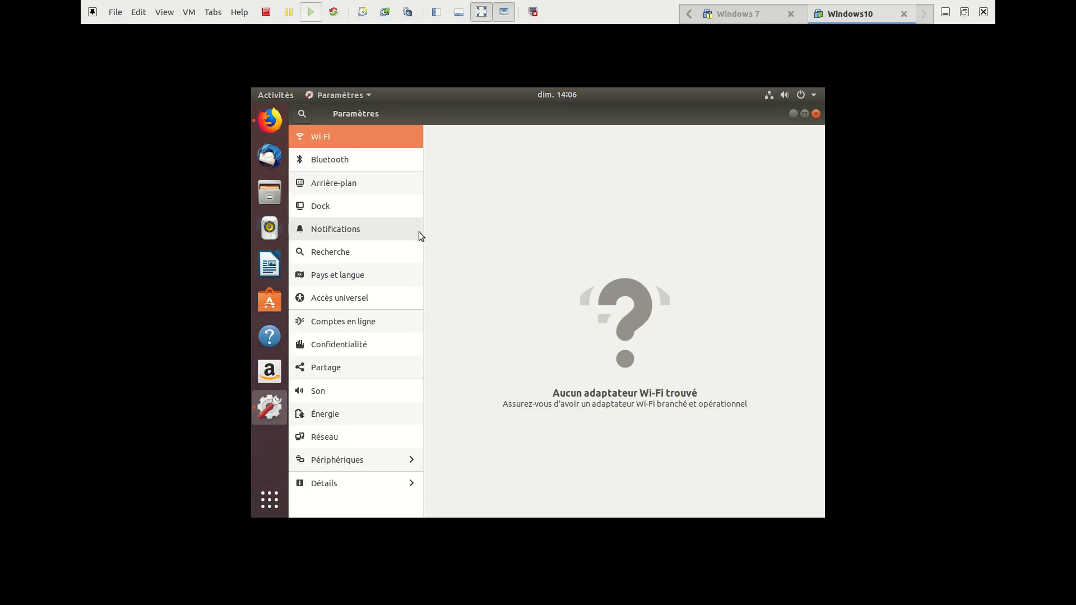
pyautogui.click(352, 486)
pyautogui.click(301, 116)
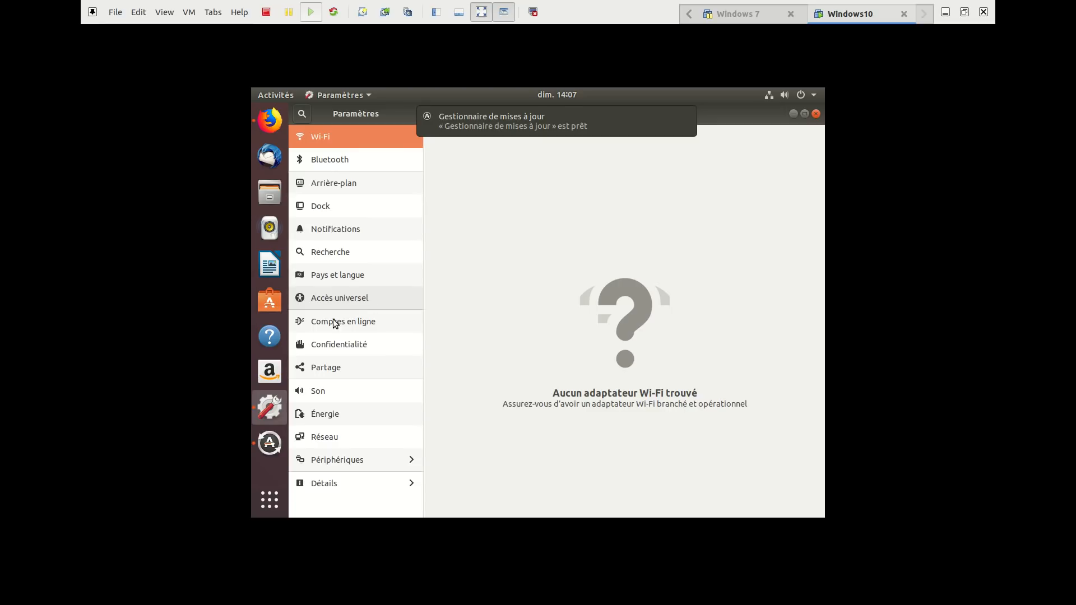
# Search the applications overview for "affichage" and open the first Affichage result in Ubuntu Software.
pyautogui.press('super')
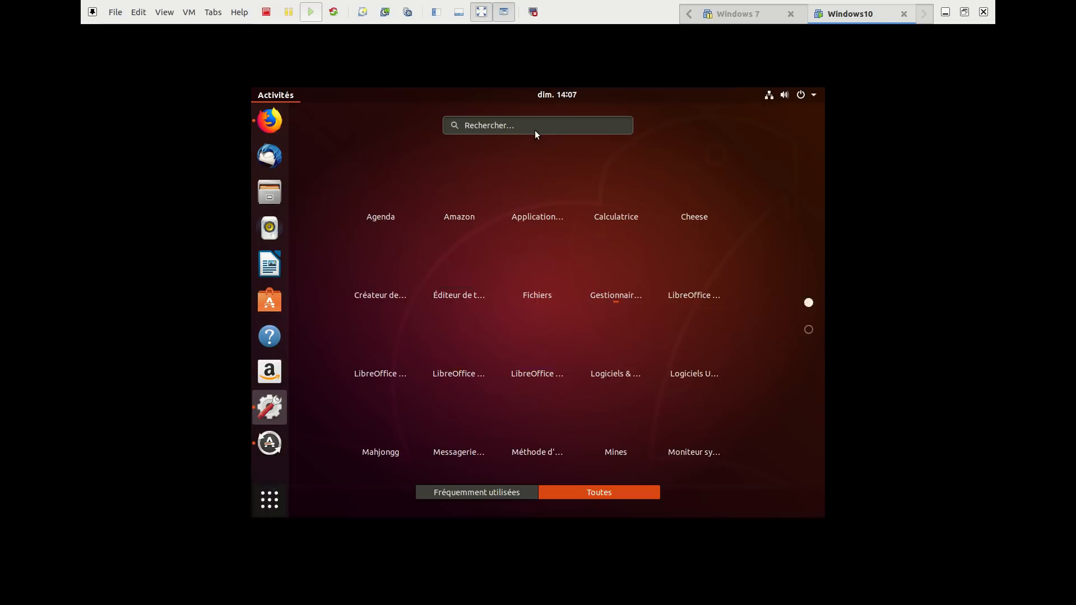
pyautogui.write('affichage')
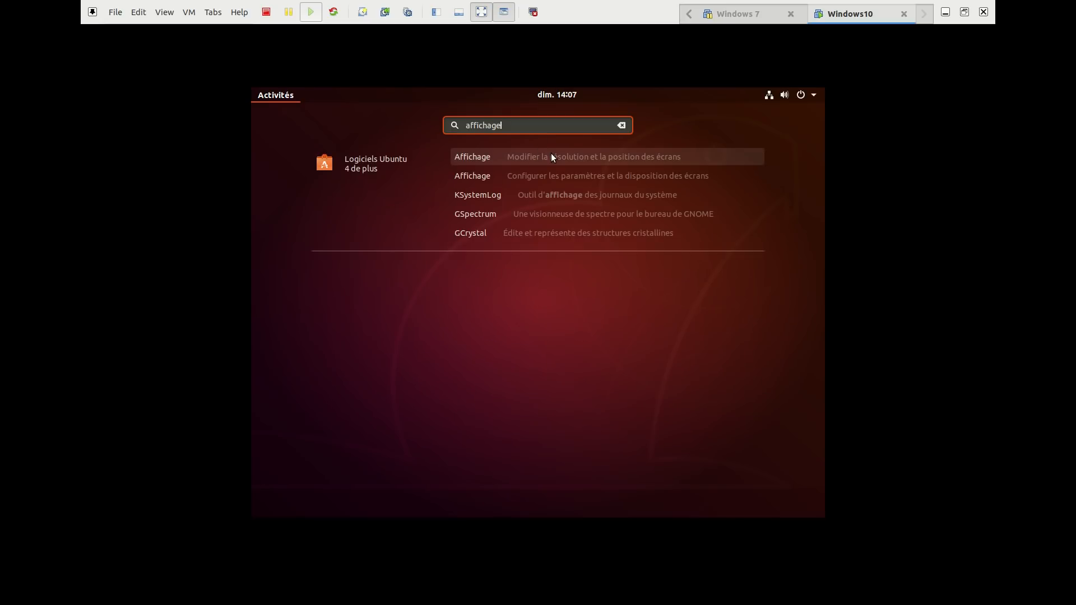
pyautogui.press('Return')
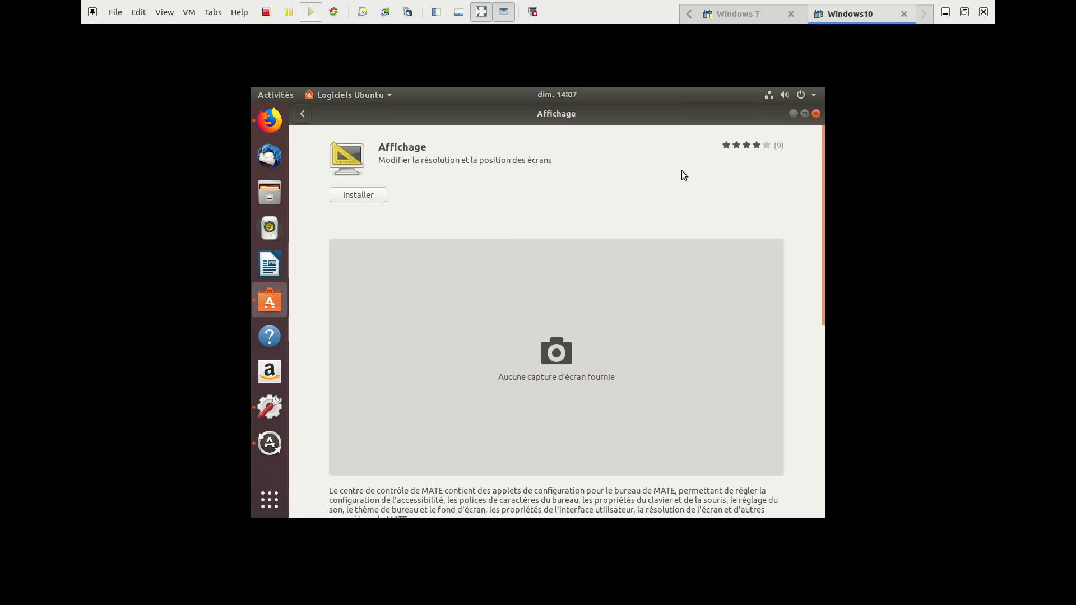
# Close Ubuntu Software, the system settings and Firefox.
pyautogui.click(815, 115)
pyautogui.click(814, 115)
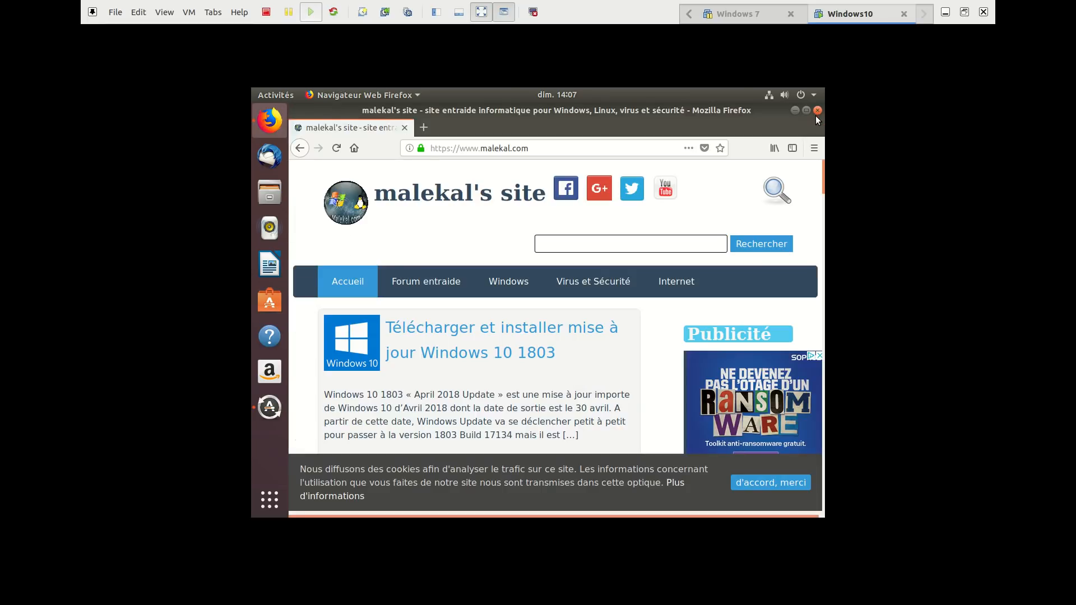
pyautogui.click(815, 114)
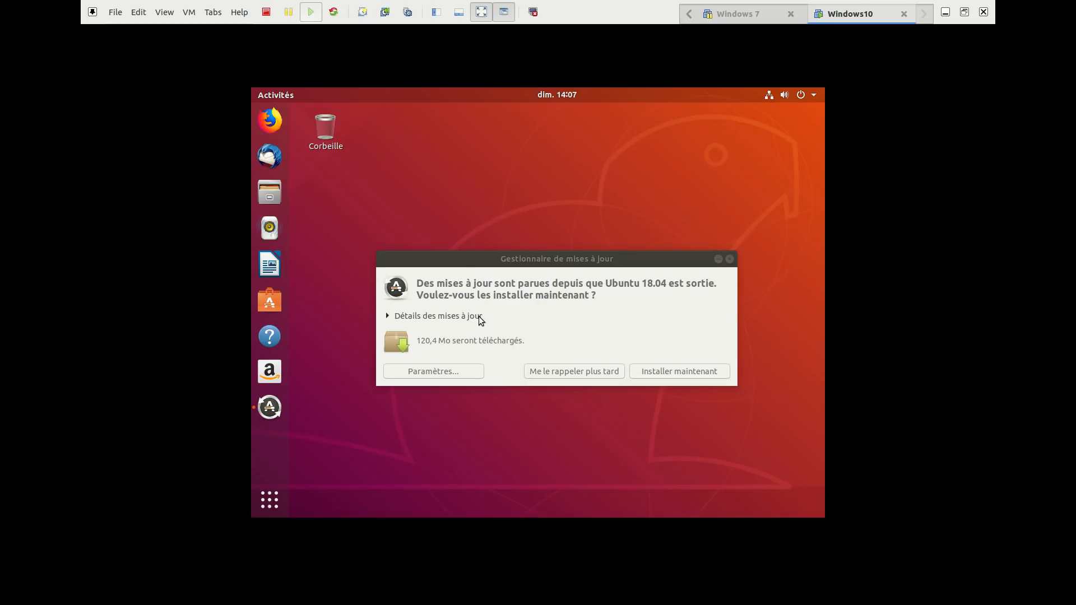
# Move the update manager window to the upper part of the desktop, and exit the virtual machine's full-screen mode.
pyautogui.moveTo(499, 264); pyautogui.dragTo(491, 171)
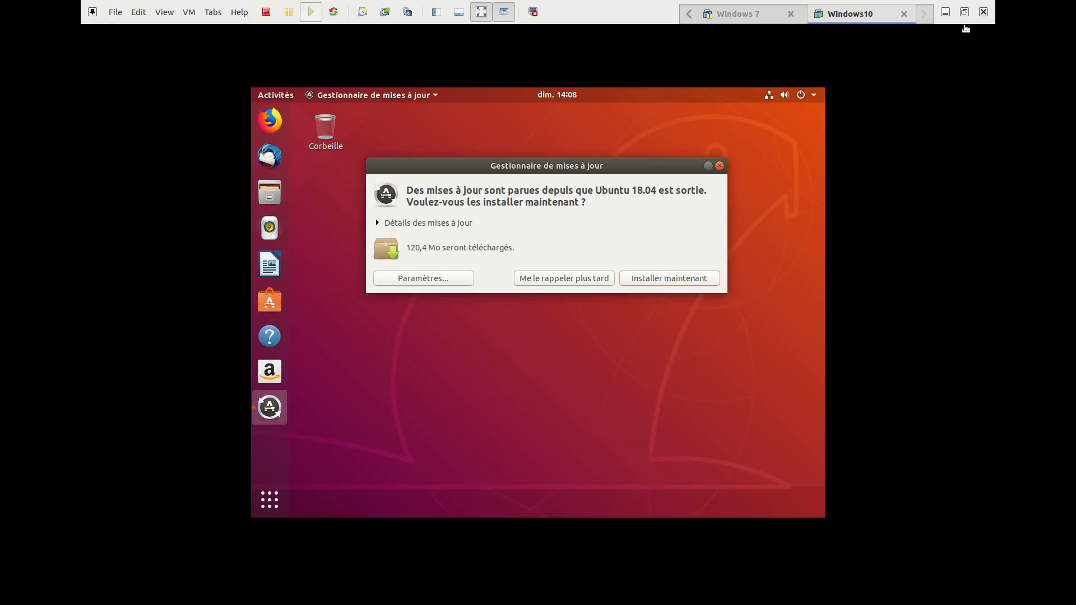
pyautogui.click(964, 11)
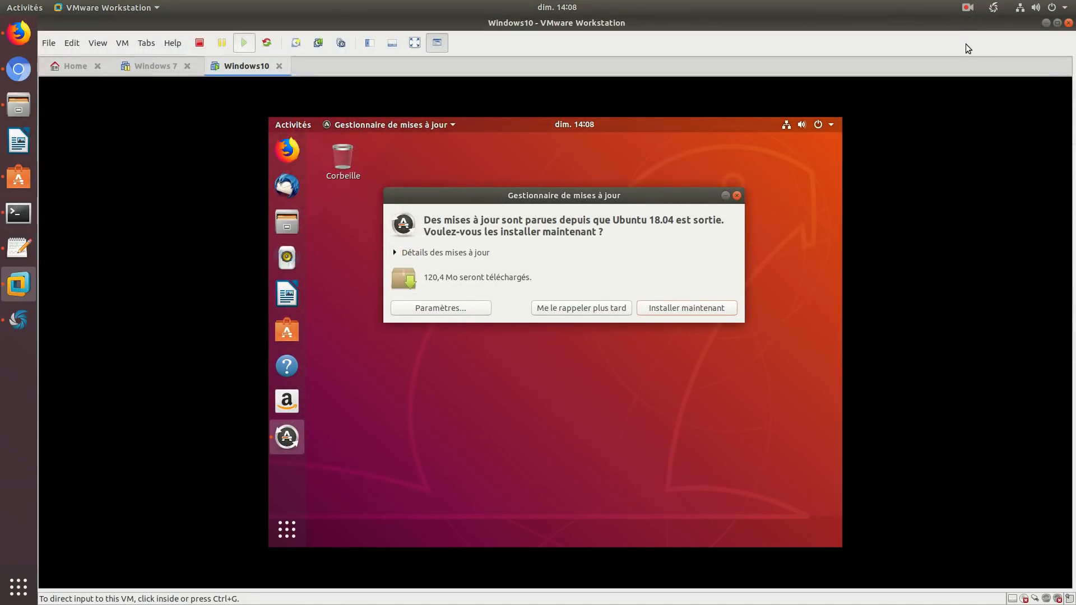